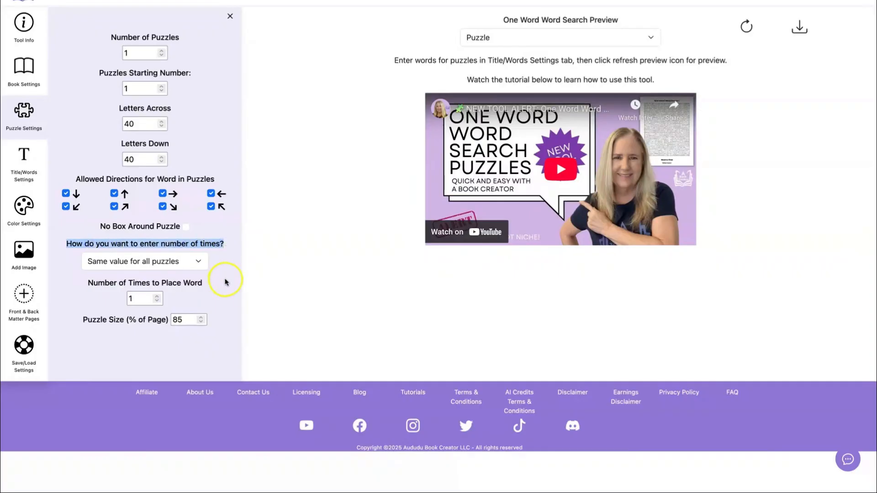
Step: Keep the number of times mode at Same value for all puzzles and set the number of puzzles to 100
{"action": "left_click", "coordinate": [226, 279]}
{"action": "left_click", "coordinate": [195, 262]}
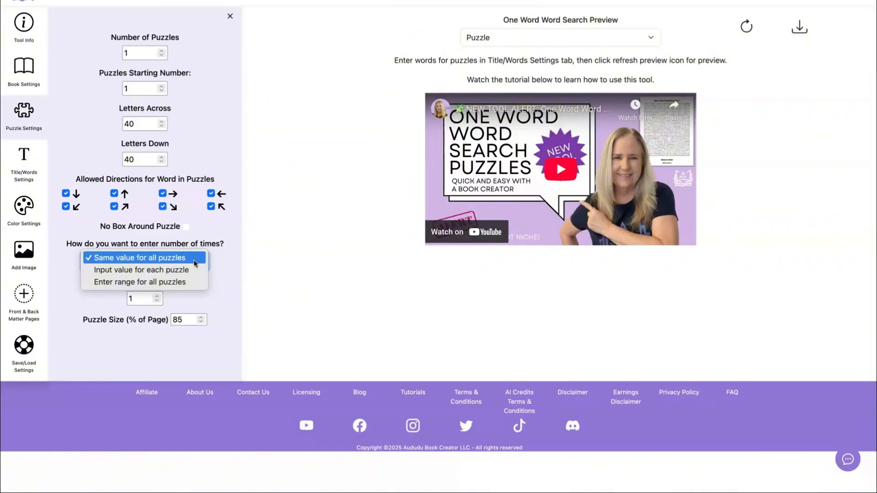
{"action": "left_click", "coordinate": [197, 270]}
{"action": "left_click", "coordinate": [195, 259]}
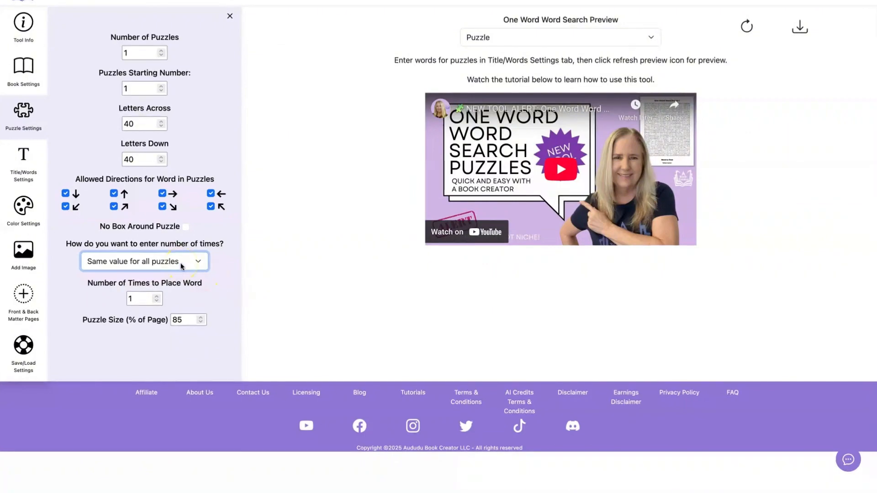
{"action": "left_click", "coordinate": [136, 298]}
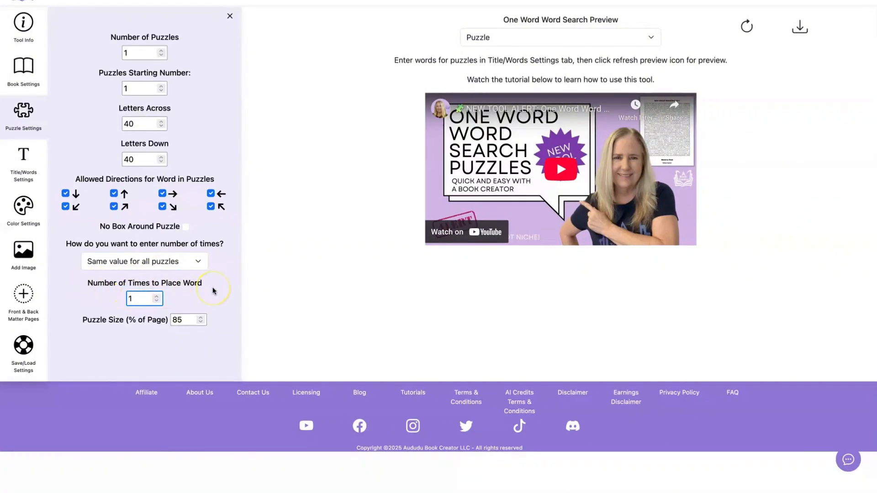
{"action": "left_click", "coordinate": [133, 51]}
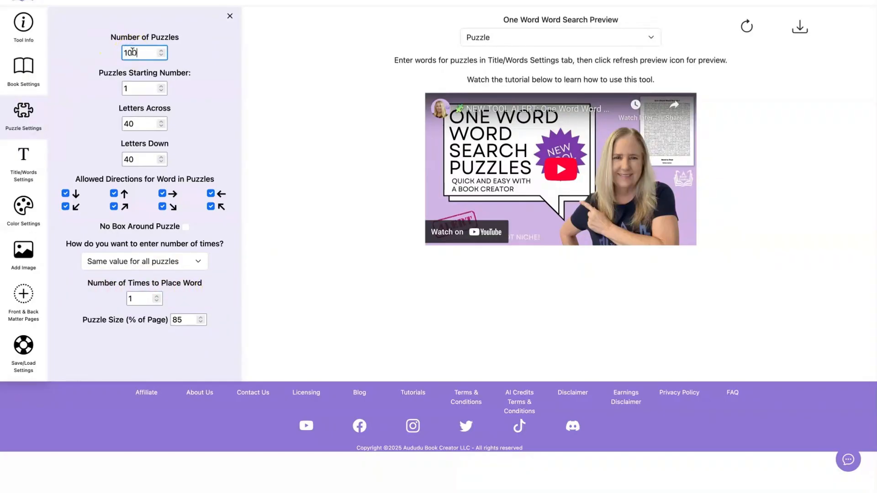
Step: Paste the copied travel words, starting with Adventure, Journey and Destination, as the words for the puzzles and refresh the preview
{"action": "left_click", "coordinate": [23, 158]}
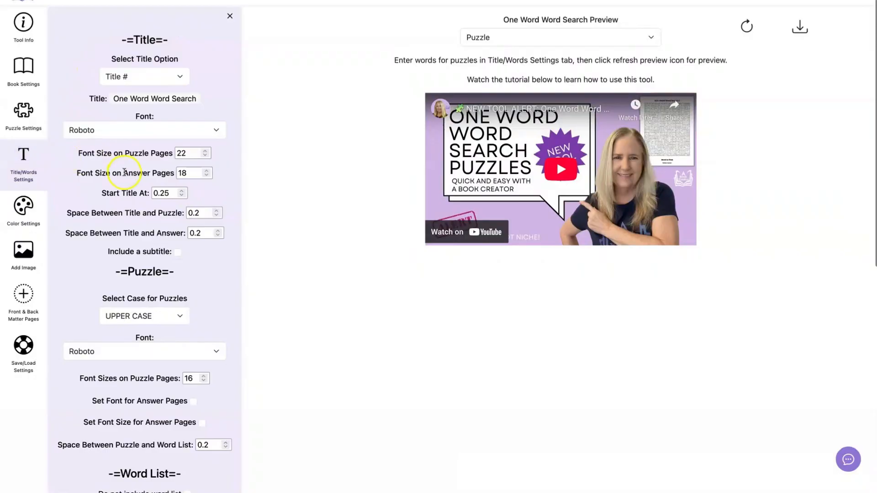
{"action": "scroll", "coordinate": [125, 171], "scroll_direction": "down", "scroll_amount": 6}
{"action": "left_click", "coordinate": [115, 300]}
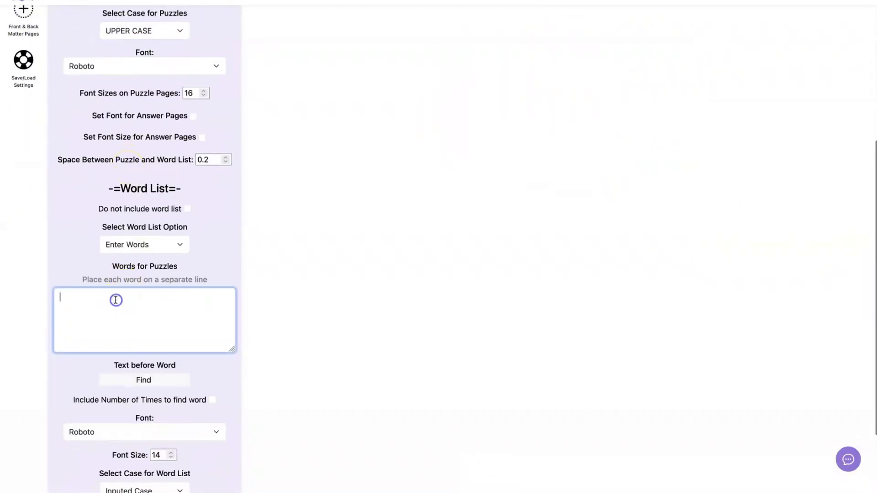
{"action": "key", "text": "super+v"}
{"action": "scroll", "coordinate": [283, 272], "scroll_direction": "up", "scroll_amount": 6}
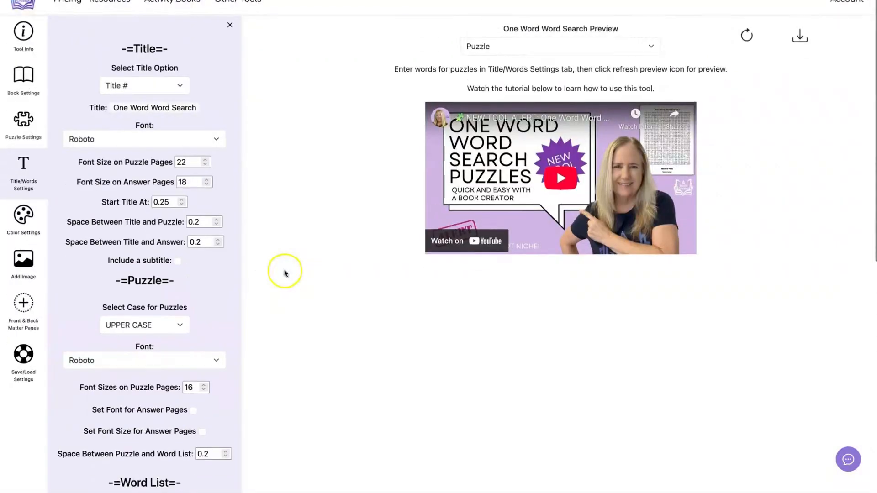
{"action": "scroll", "coordinate": [285, 273], "scroll_direction": "down", "scroll_amount": 1}
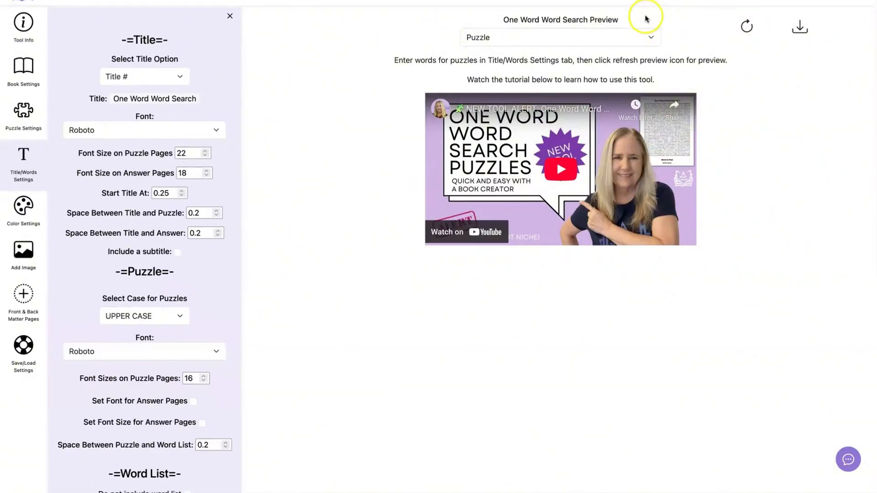
{"action": "left_click", "coordinate": [747, 23]}
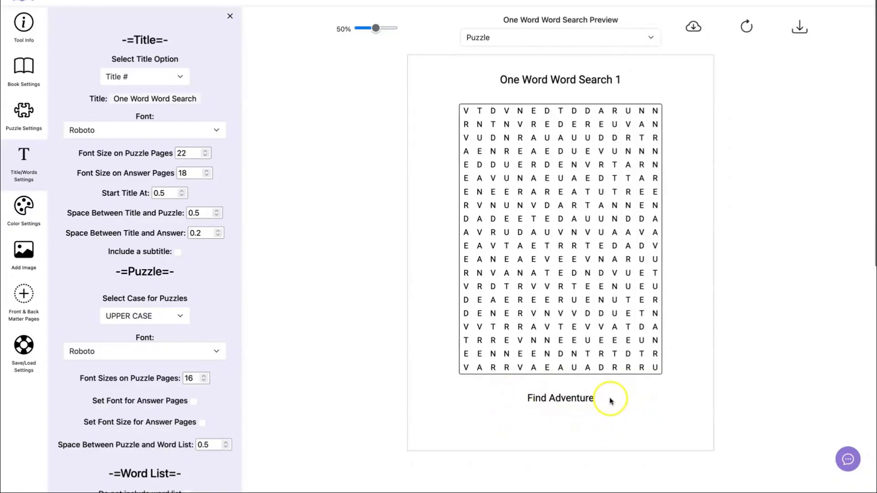
Step: Clear the text shown before the word in the word list settings
{"action": "scroll", "coordinate": [179, 264], "scroll_direction": "down", "scroll_amount": 7}
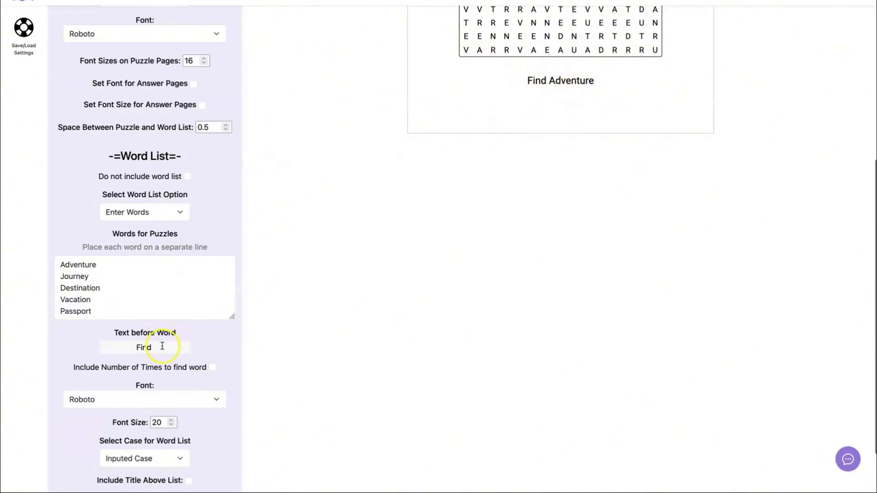
{"action": "double_click", "coordinate": [146, 347]}
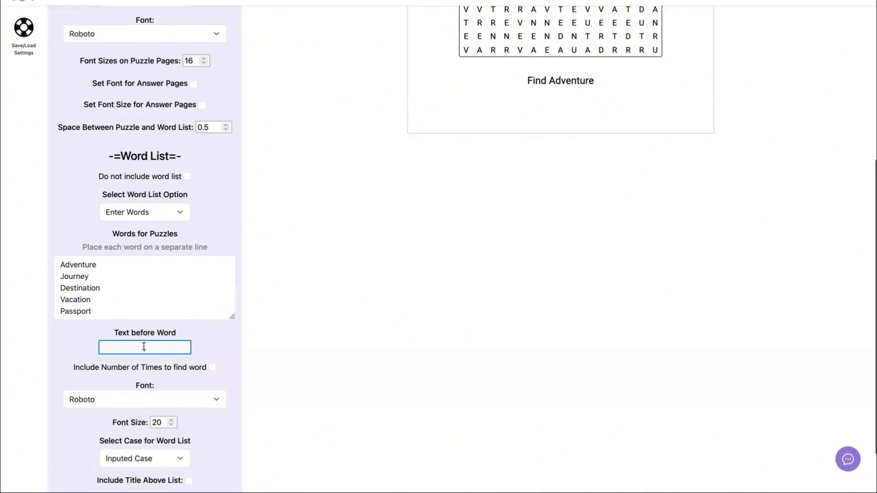
{"action": "left_click", "coordinate": [309, 302]}
Step: Refresh the puzzle preview and download the generated puzzles
{"action": "scroll", "coordinate": [308, 302], "scroll_direction": "up", "scroll_amount": 7}
{"action": "left_click", "coordinate": [746, 24]}
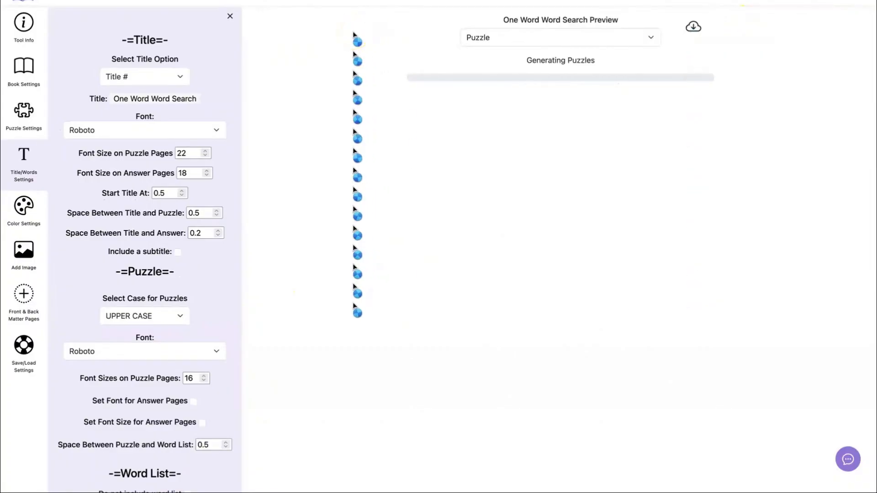
{"action": "left_click", "coordinate": [800, 30]}
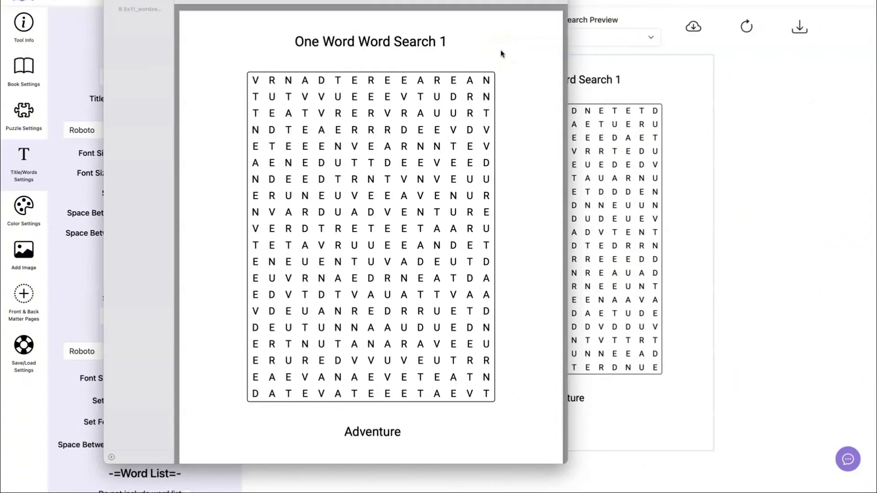
Step: Look through the puzzle pages and answer pages of the downloaded file, then close it
{"action": "scroll", "coordinate": [501, 54], "scroll_direction": "down", "scroll_amount": 20}
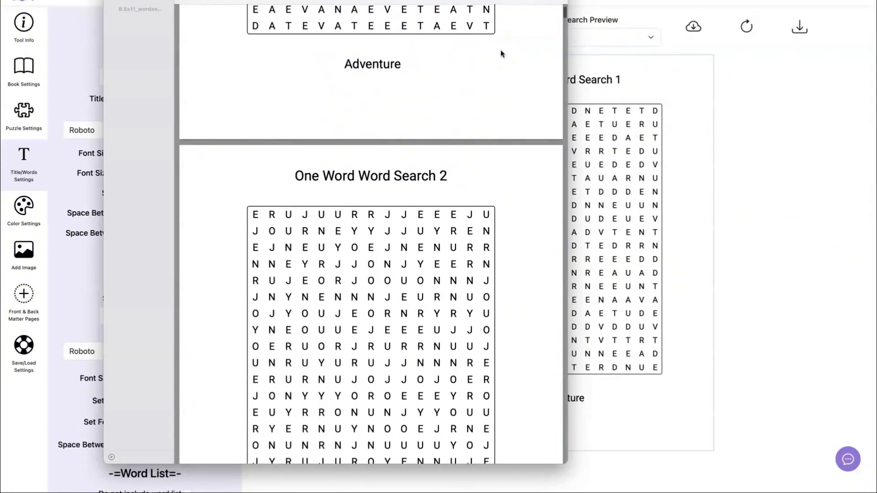
{"action": "scroll", "coordinate": [501, 53], "scroll_direction": "down", "scroll_amount": 20}
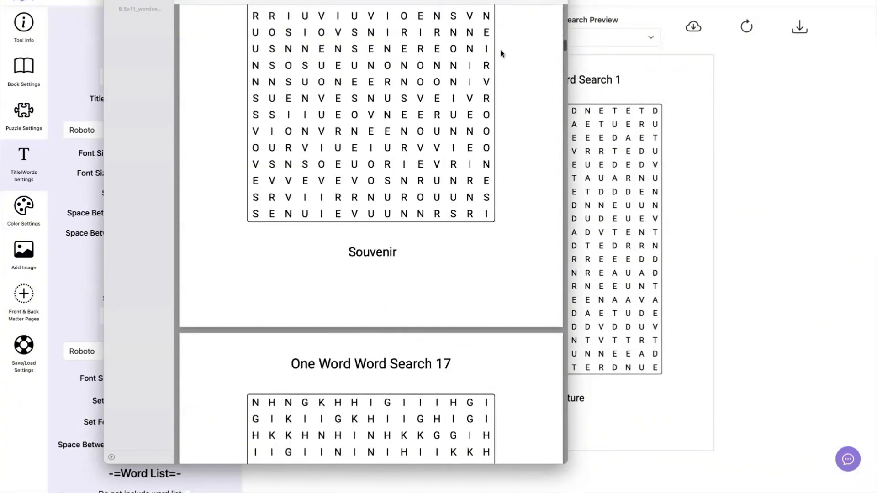
{"action": "scroll", "coordinate": [502, 53], "scroll_direction": "down", "scroll_amount": 20}
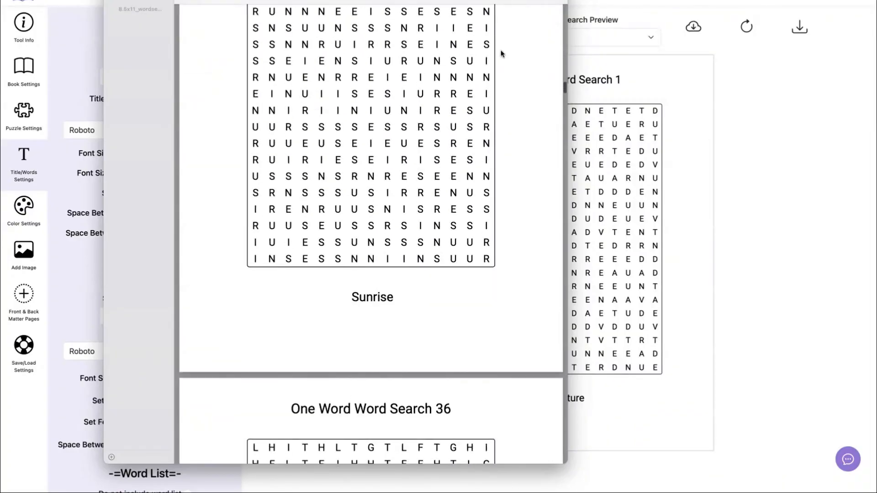
{"action": "left_click_drag", "start_coordinate": [565, 89], "coordinate": [556, 198]}
{"action": "scroll", "coordinate": [508, 155], "scroll_direction": "down", "scroll_amount": 20}
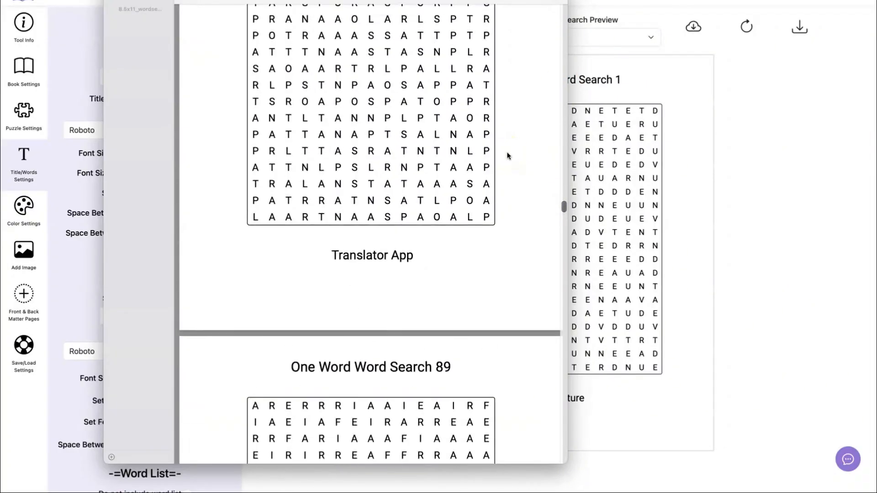
{"action": "scroll", "coordinate": [508, 155], "scroll_direction": "down", "scroll_amount": 20}
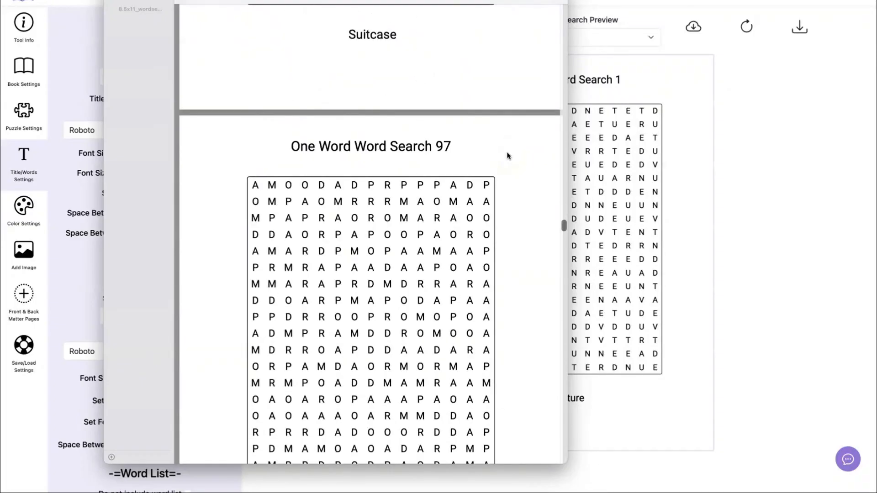
{"action": "scroll", "coordinate": [508, 155], "scroll_direction": "down", "scroll_amount": 15}
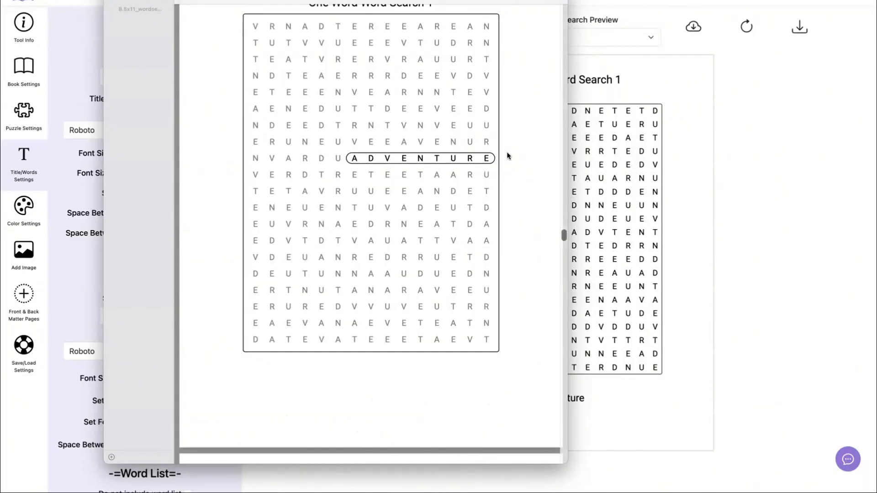
{"action": "scroll", "coordinate": [508, 155], "scroll_direction": "down", "scroll_amount": 12}
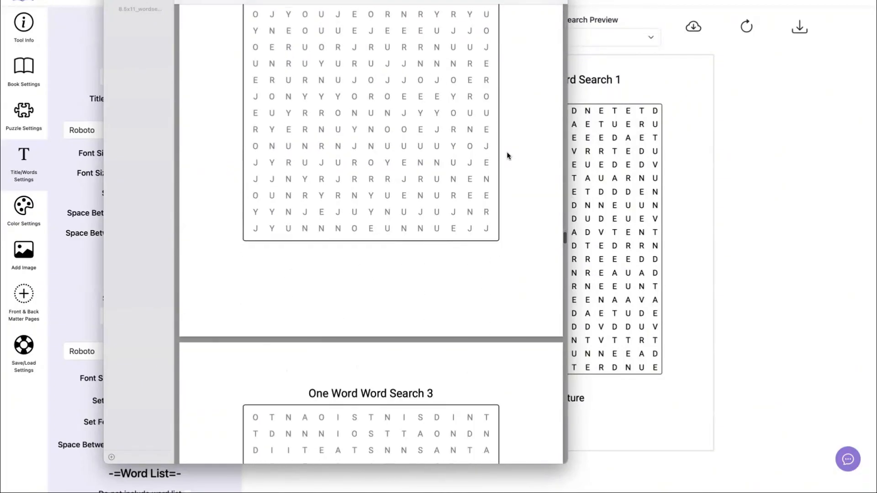
{"action": "scroll", "coordinate": [508, 156], "scroll_direction": "down", "scroll_amount": 20}
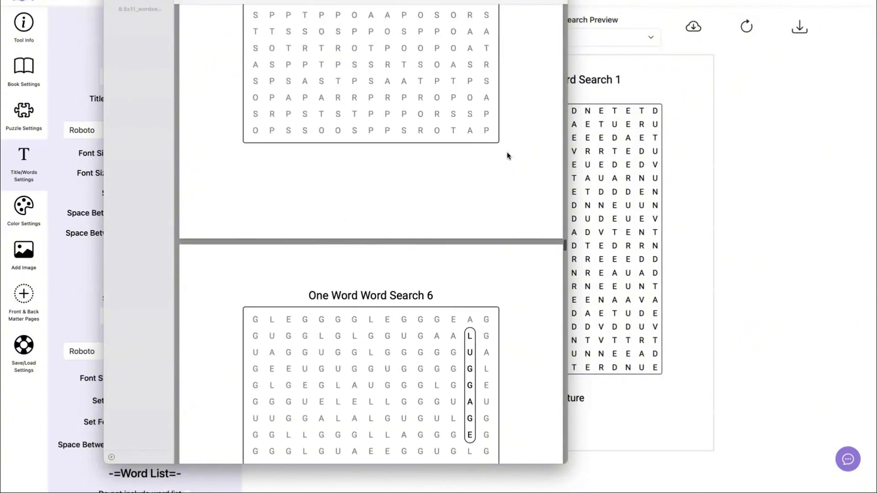
{"action": "scroll", "coordinate": [508, 155], "scroll_direction": "down", "scroll_amount": 4}
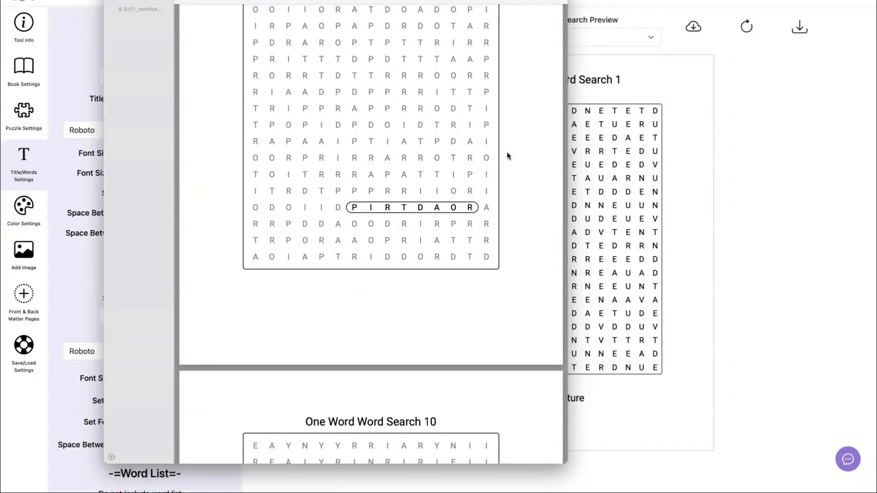
{"action": "left_click", "coordinate": [114, 1]}
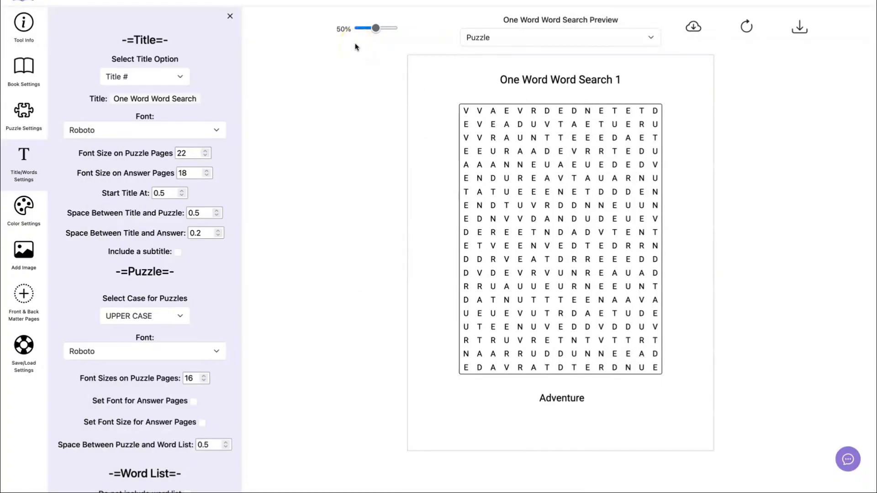
Step: Switch the number of times mode to Enter range for all puzzles, with a minimum of 5 and a maximum of 10
{"action": "left_click", "coordinate": [24, 112]}
{"action": "left_click", "coordinate": [187, 262]}
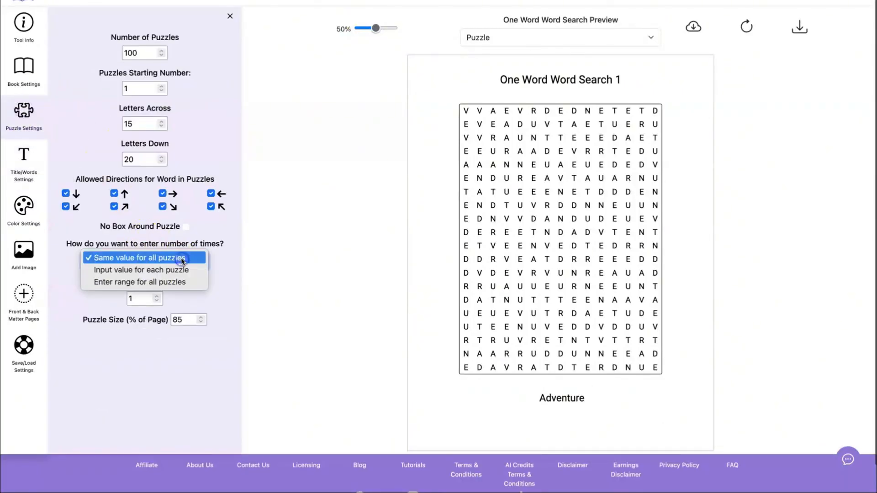
{"action": "left_click", "coordinate": [129, 287]}
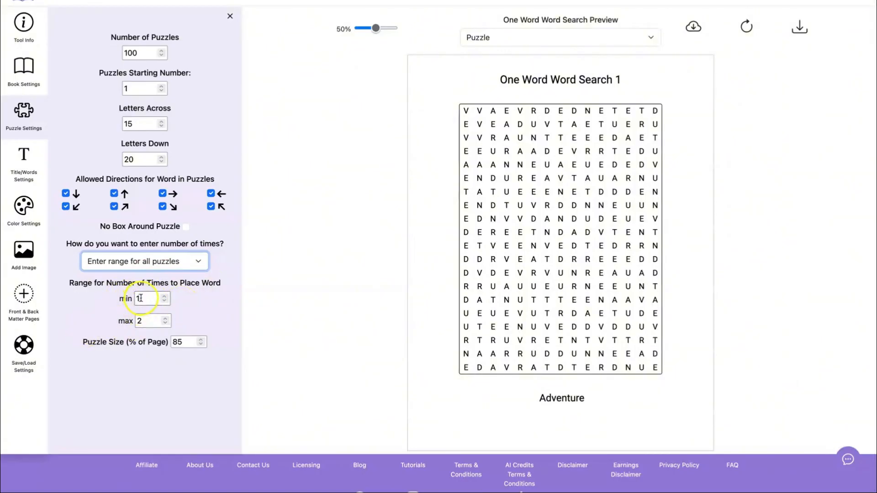
{"action": "left_click", "coordinate": [137, 298]}
{"action": "key", "text": "BackSpace"}
{"action": "type", "text": "5"}
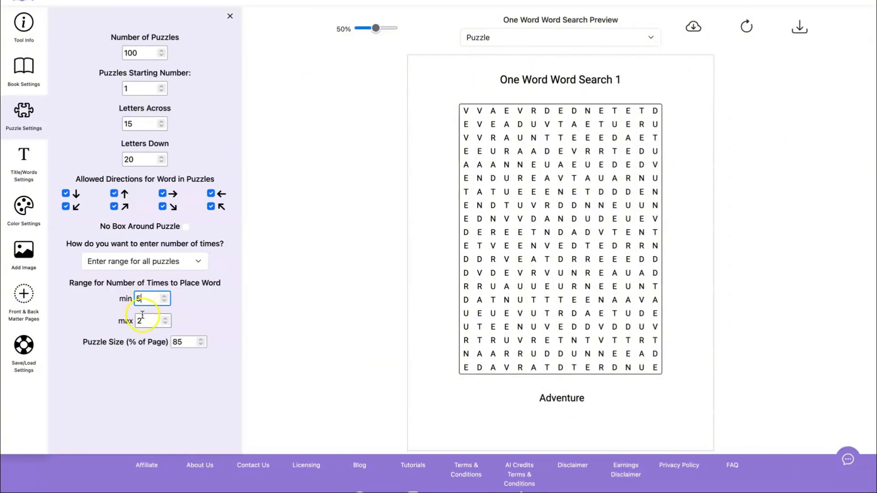
{"action": "left_click", "coordinate": [136, 320]}
{"action": "key", "text": "BackSpace"}
{"action": "type", "text": "10"}
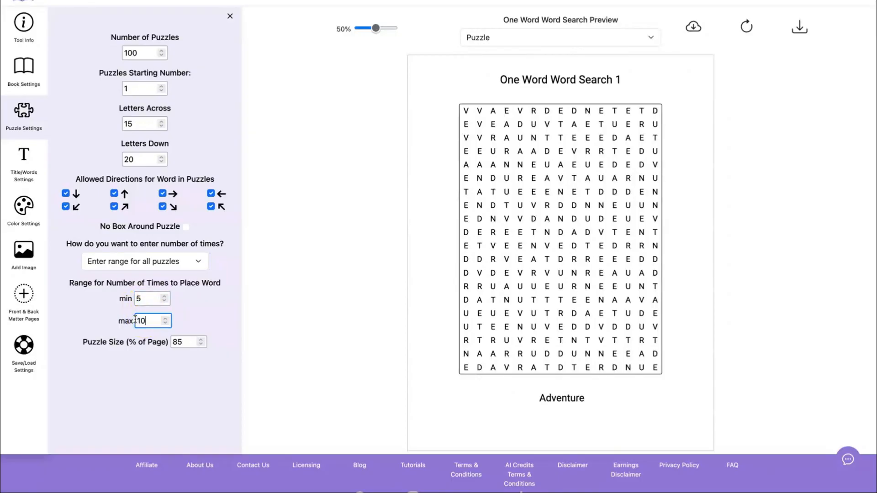
{"action": "left_click", "coordinate": [191, 310]}
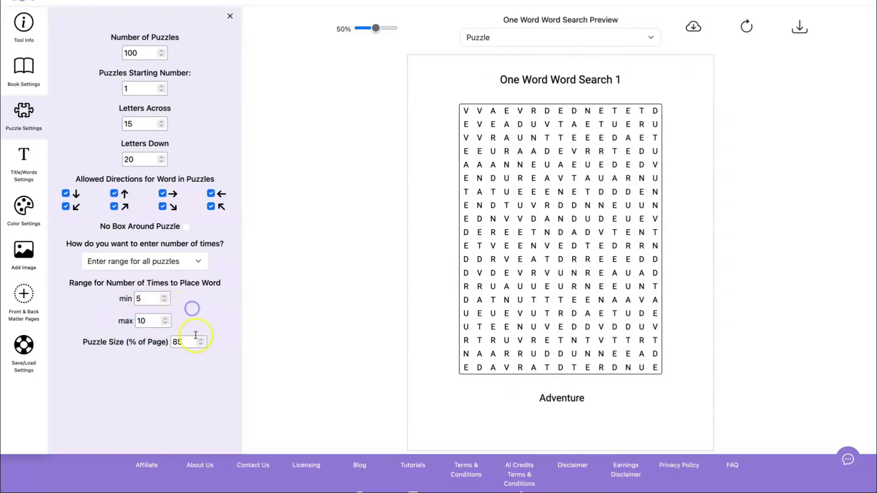
Step: Set the text before the word to "Find" in the word list settings
{"action": "left_click", "coordinate": [24, 156]}
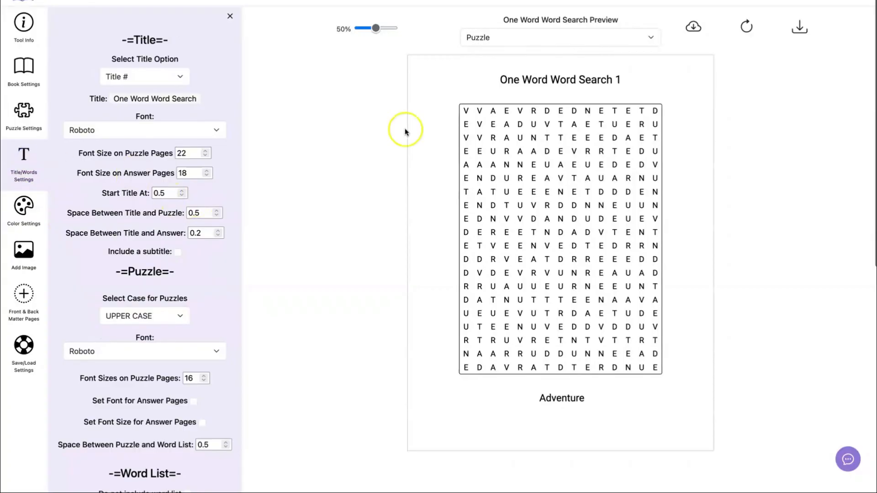
{"action": "scroll", "coordinate": [174, 189], "scroll_direction": "down", "scroll_amount": 10}
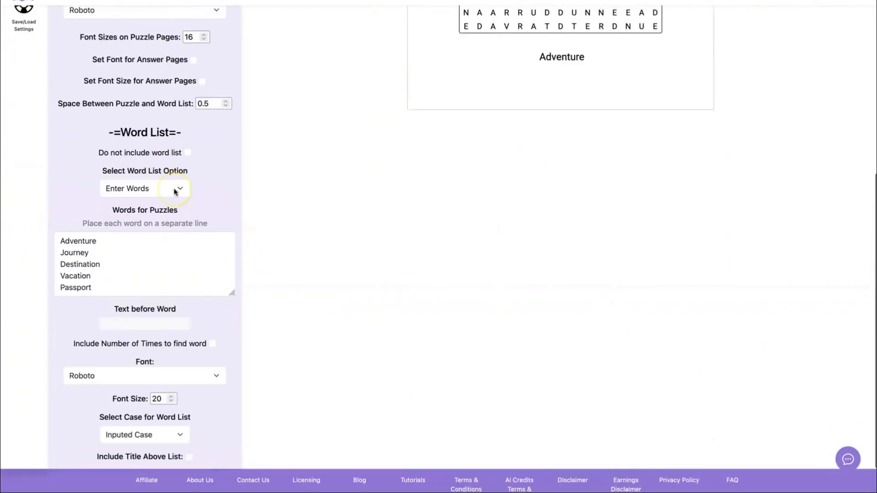
{"action": "left_click", "coordinate": [144, 279]}
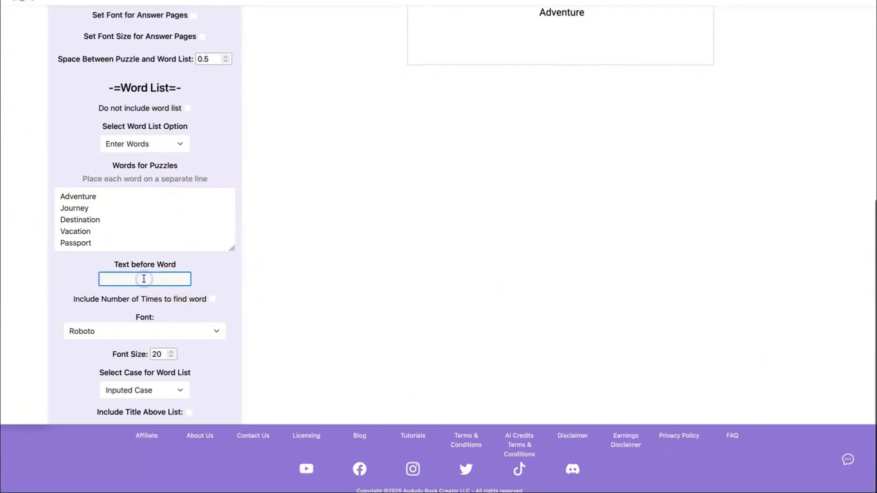
{"action": "type", "text": "Fin"}
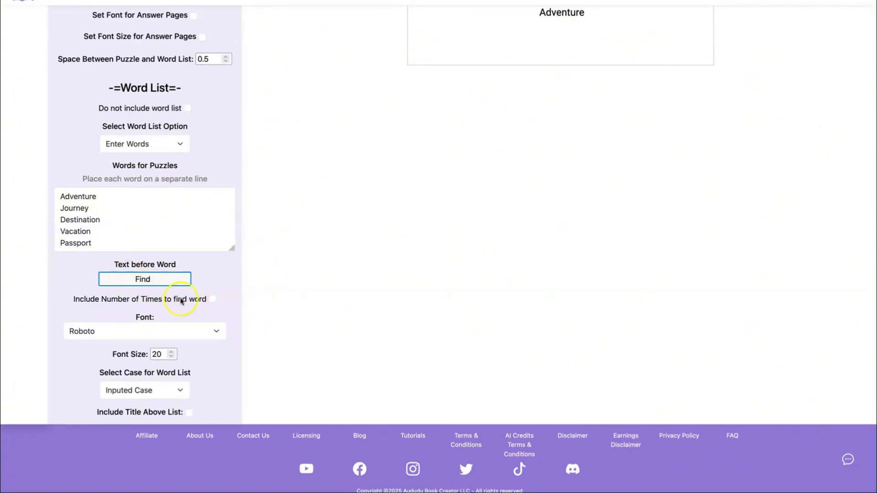
{"action": "type", "text": "d"}
Step: Include the number of times to find the word below the puzzle and refresh the preview
{"action": "left_click", "coordinate": [212, 300]}
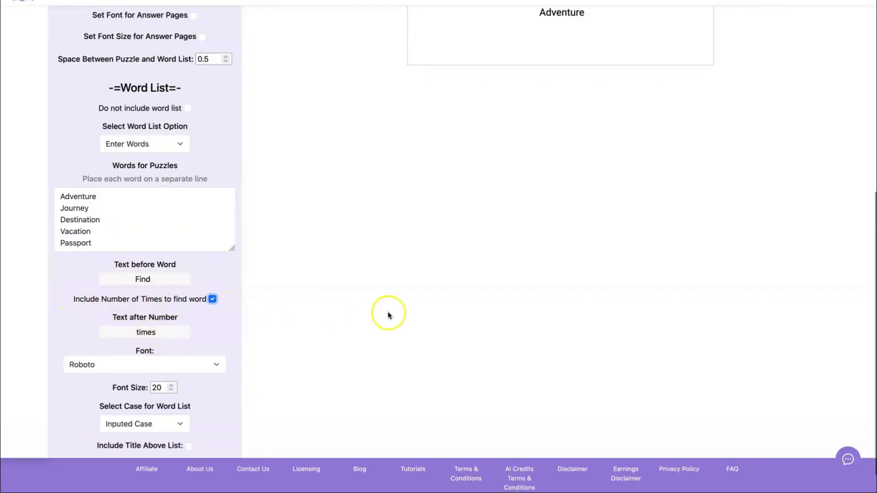
{"action": "scroll", "coordinate": [388, 313], "scroll_direction": "up", "scroll_amount": 10}
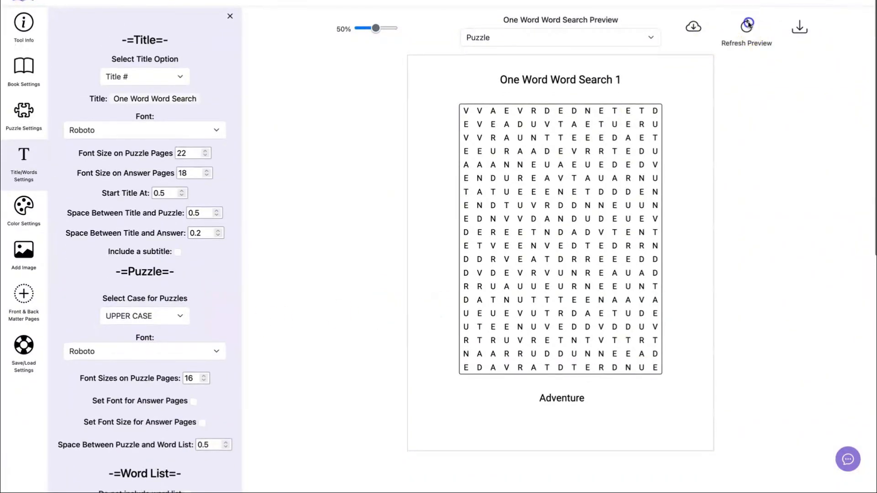
{"action": "left_click", "coordinate": [746, 26]}
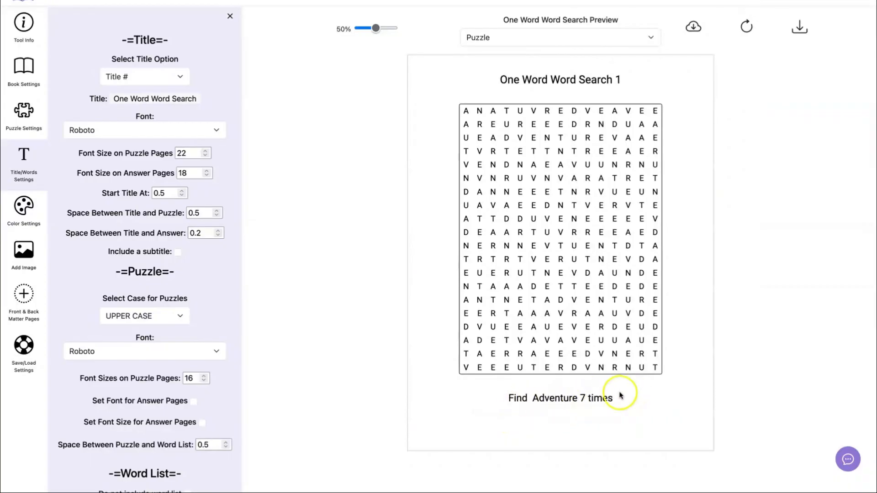
Step: Remove the extra space after "Find" in the text before the word and download the puzzles
{"action": "scroll", "coordinate": [736, 270], "scroll_direction": "down", "scroll_amount": 4}
{"action": "left_click", "coordinate": [163, 471]}
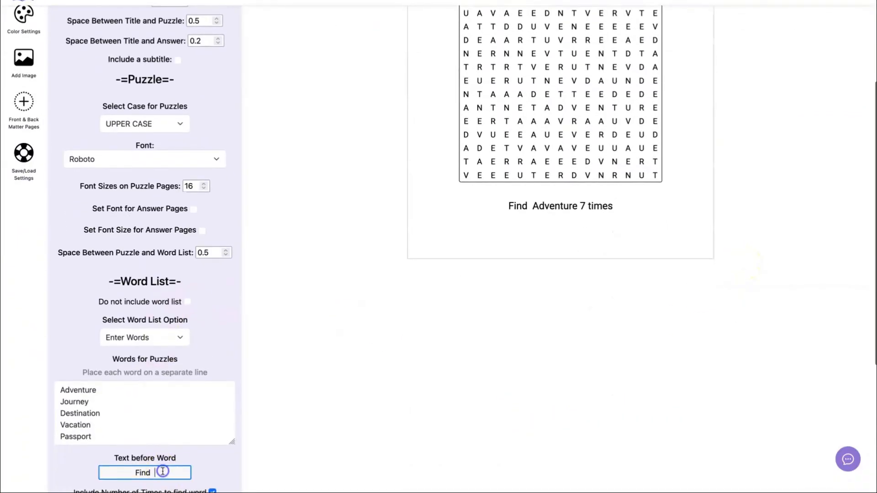
{"action": "left_click", "coordinate": [351, 323]}
{"action": "scroll", "coordinate": [351, 323], "scroll_direction": "up", "scroll_amount": 5}
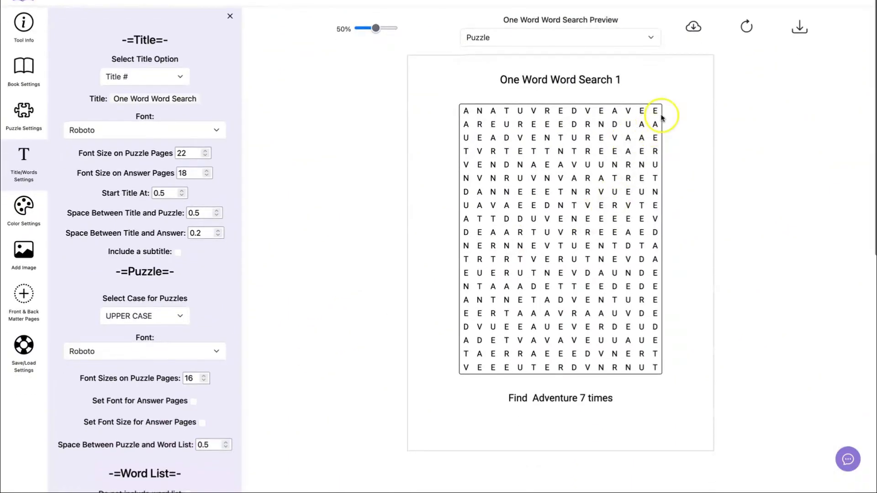
{"action": "left_click", "coordinate": [800, 28]}
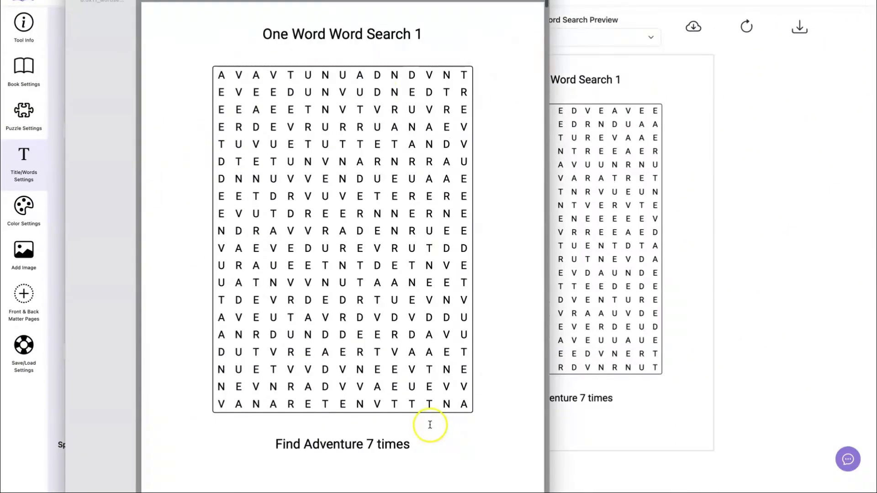
Step: Look through the downloaded puzzle pages and answer pages to check the word instructions and circled solutions
{"action": "scroll", "coordinate": [491, 307], "scroll_direction": "down", "scroll_amount": 3}
{"action": "scroll", "coordinate": [446, 297], "scroll_direction": "down", "scroll_amount": 15}
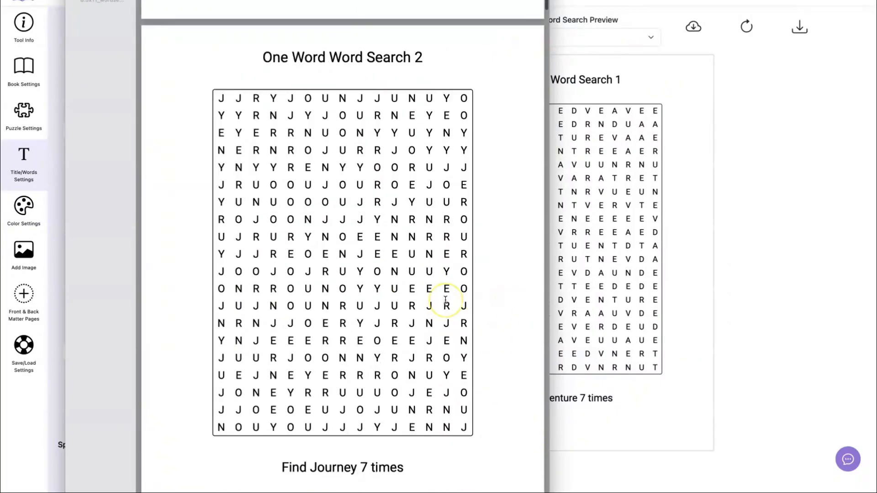
{"action": "scroll", "coordinate": [445, 299], "scroll_direction": "down", "scroll_amount": 20}
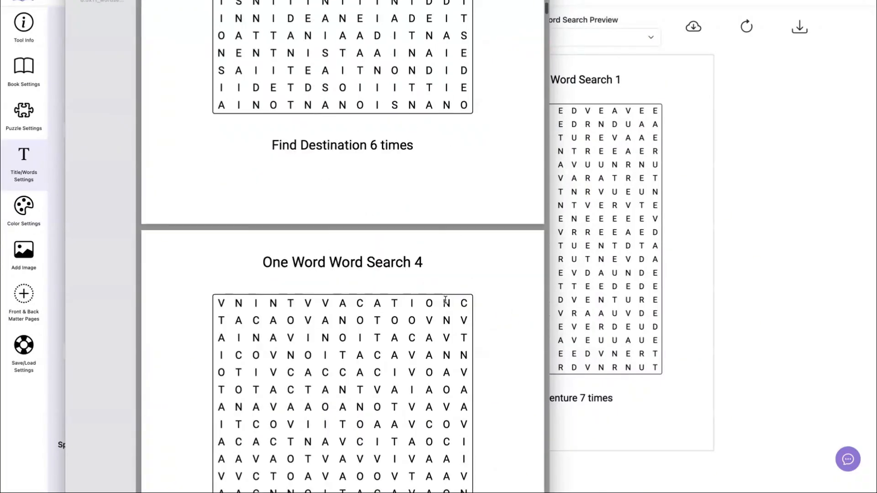
{"action": "scroll", "coordinate": [446, 301], "scroll_direction": "down", "scroll_amount": 20}
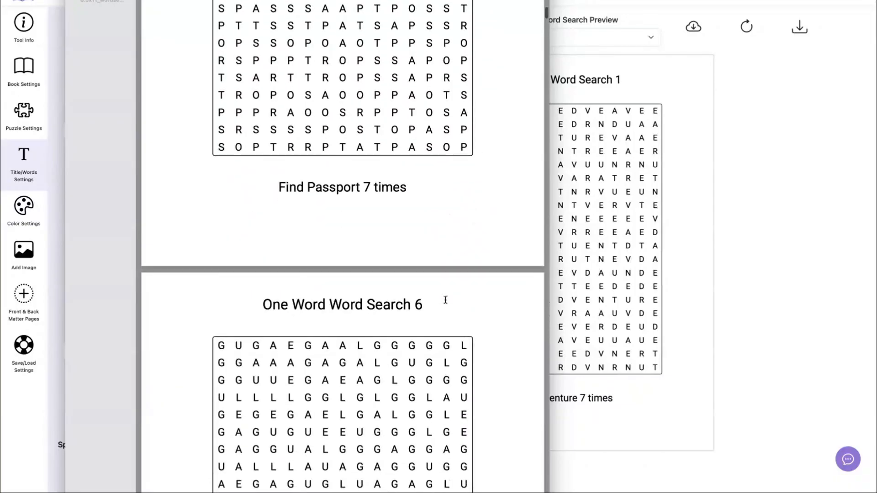
{"action": "scroll", "coordinate": [445, 307], "scroll_direction": "down", "scroll_amount": 20}
{"action": "left_click_drag", "start_coordinate": [547, 59], "coordinate": [536, 273]}
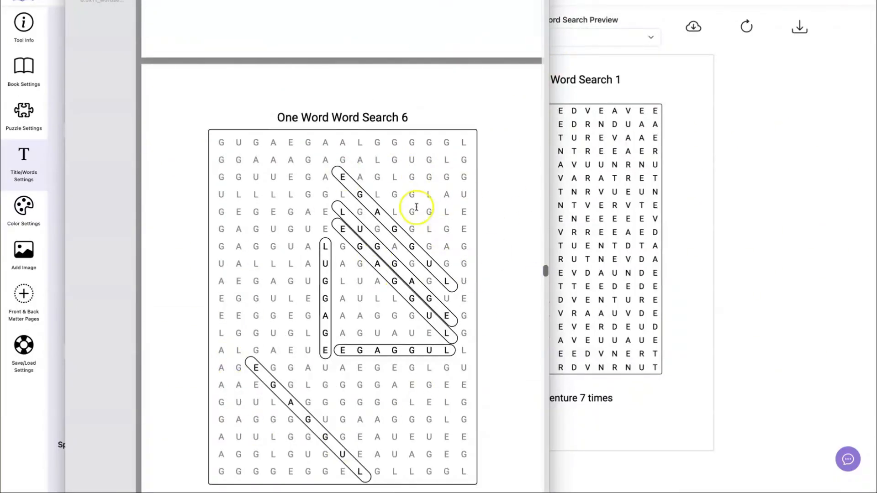
{"action": "scroll", "coordinate": [438, 140], "scroll_direction": "down", "scroll_amount": 6}
{"action": "scroll", "coordinate": [439, 143], "scroll_direction": "down", "scroll_amount": 5}
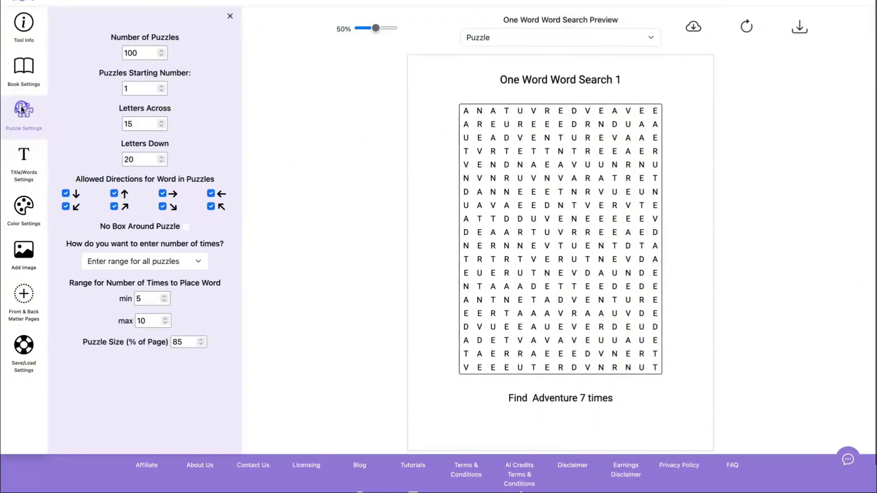
Step: Switch the number of times mode to Input value for each puzzle and paste the numbers 1 to 100, one per line
{"action": "left_click", "coordinate": [188, 259]}
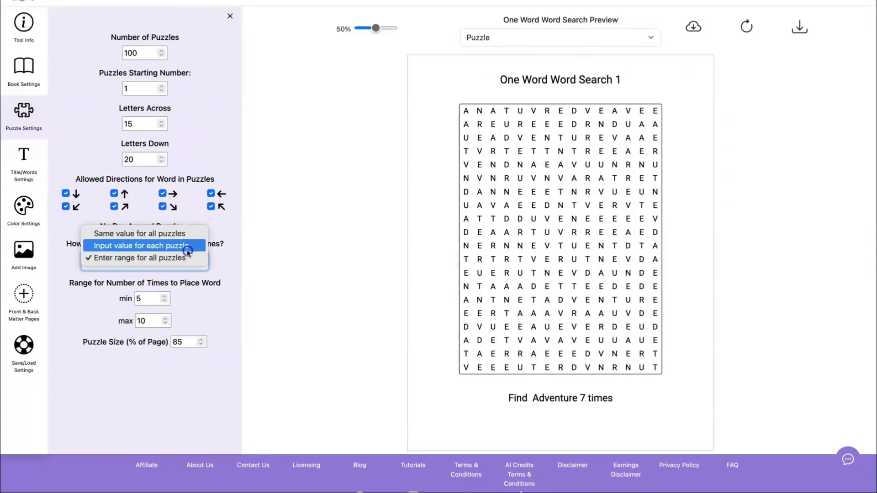
{"action": "left_click", "coordinate": [187, 246]}
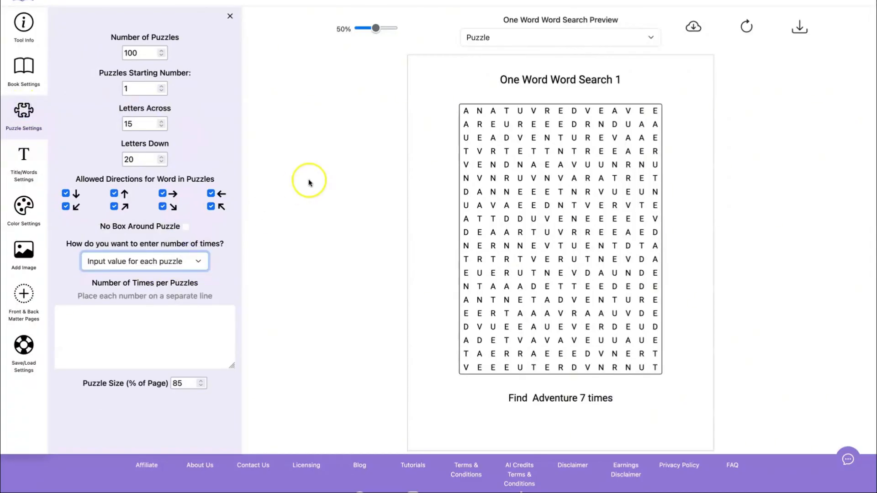
{"action": "scroll", "coordinate": [168, 255], "scroll_direction": "down", "scroll_amount": 1}
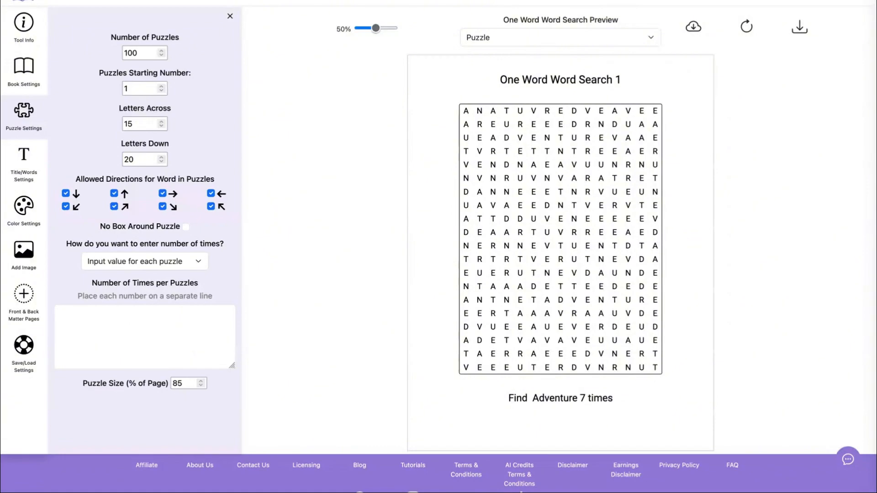
{"action": "left_click", "coordinate": [124, 323]}
{"action": "key", "text": "ctrl+v"}
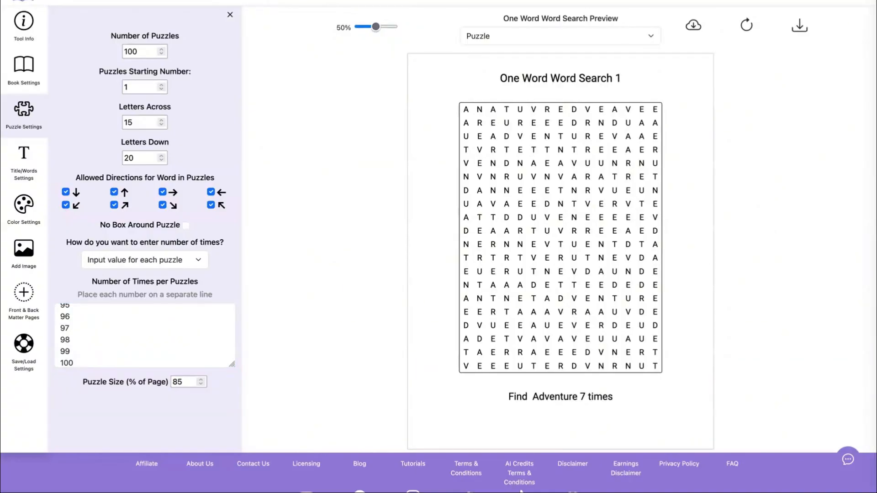
Step: Replace the travel words in the word list with WINNER repeated on every line
{"action": "left_click", "coordinate": [22, 158]}
{"action": "scroll", "coordinate": [91, 398], "scroll_direction": "down", "scroll_amount": 6}
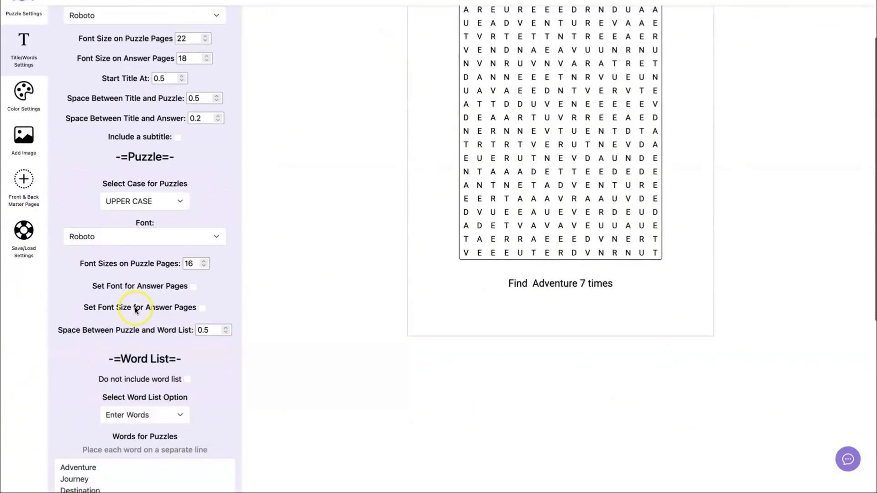
{"action": "left_click", "coordinate": [82, 323]}
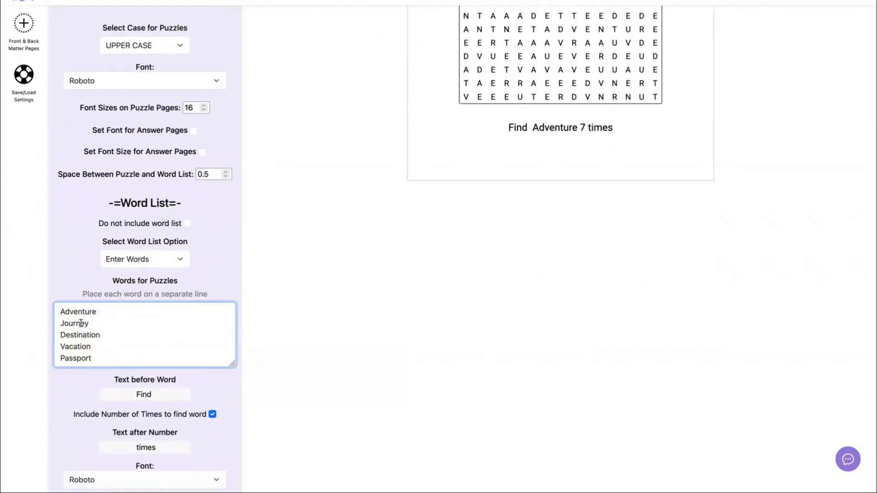
{"action": "key", "text": "ctrl+a"}
{"action": "key", "text": "BackSpace"}
{"action": "key", "text": "ctrl+v"}
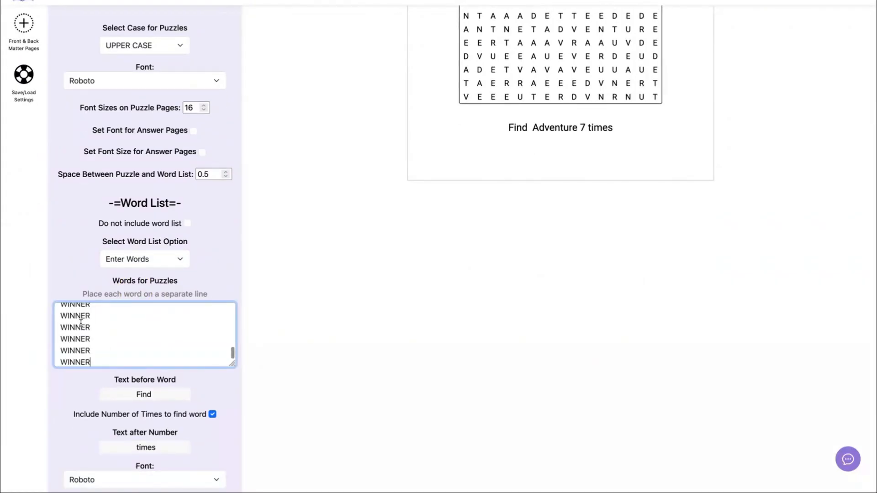
Step: Refresh the preview with the WINNER word list and download the puzzles
{"action": "left_click", "coordinate": [290, 322]}
{"action": "scroll", "coordinate": [305, 337], "scroll_direction": "up", "scroll_amount": 7}
{"action": "scroll", "coordinate": [717, 90], "scroll_direction": "down", "scroll_amount": 1}
{"action": "left_click", "coordinate": [747, 27]}
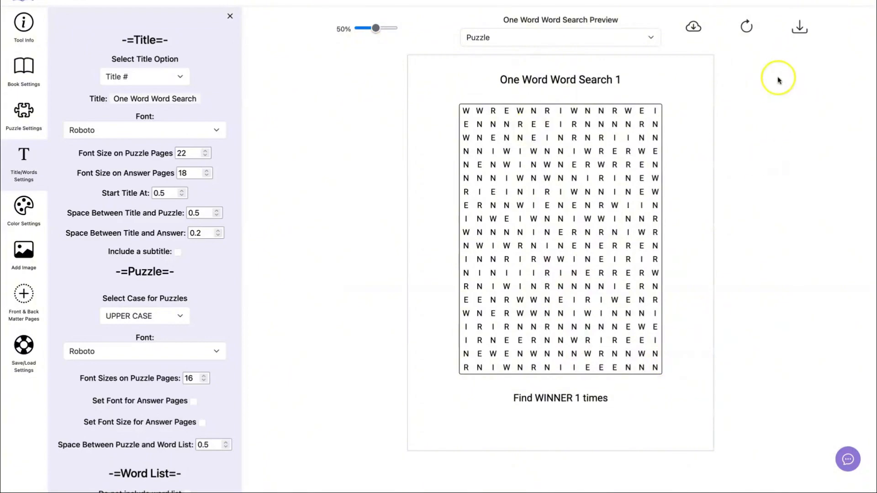
{"action": "left_click", "coordinate": [800, 27]}
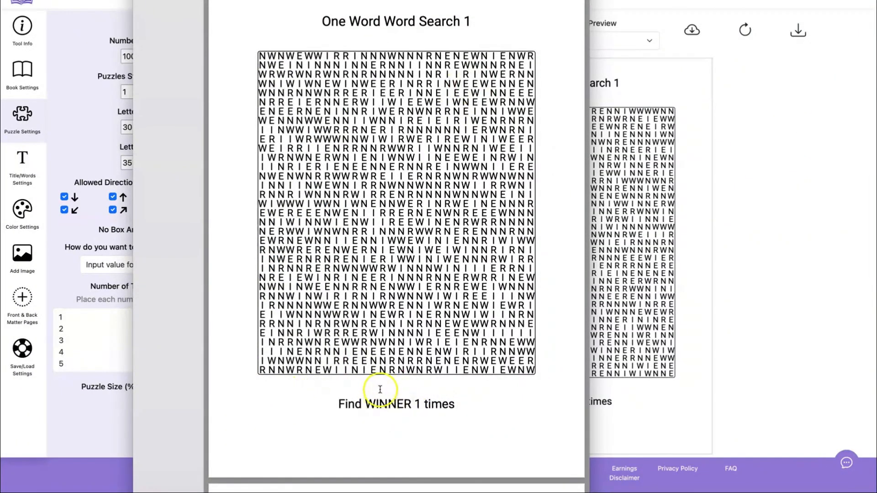
Step: Look through the downloaded WINNER puzzles up to the last puzzle page and the first answer pages
{"action": "scroll", "coordinate": [465, 264], "scroll_direction": "down", "scroll_amount": 10}
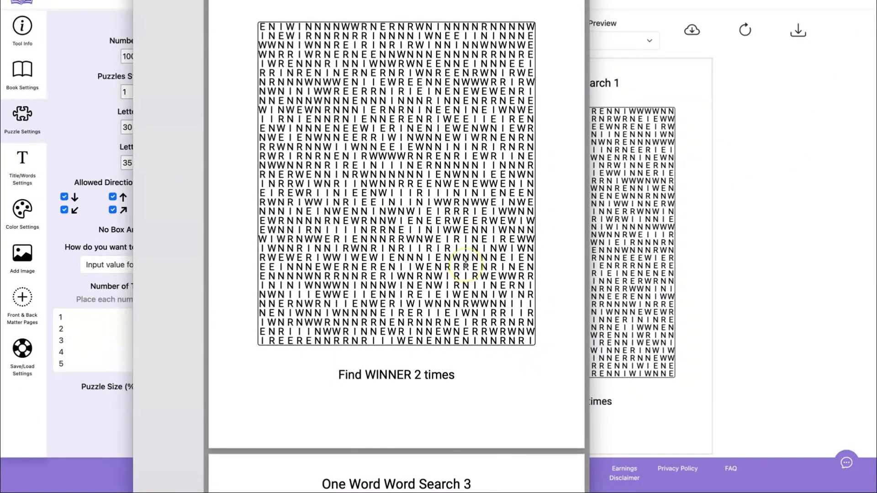
{"action": "scroll", "coordinate": [465, 264], "scroll_direction": "down", "scroll_amount": 20}
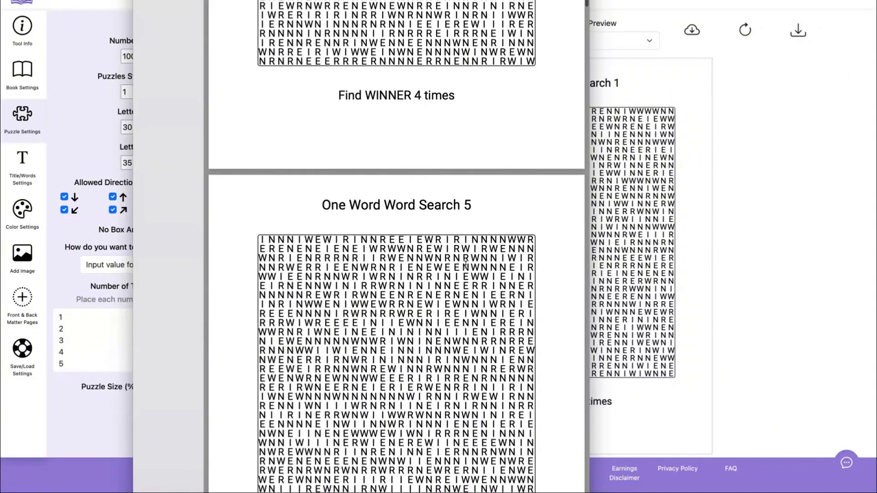
{"action": "scroll", "coordinate": [465, 264], "scroll_direction": "down", "scroll_amount": 20}
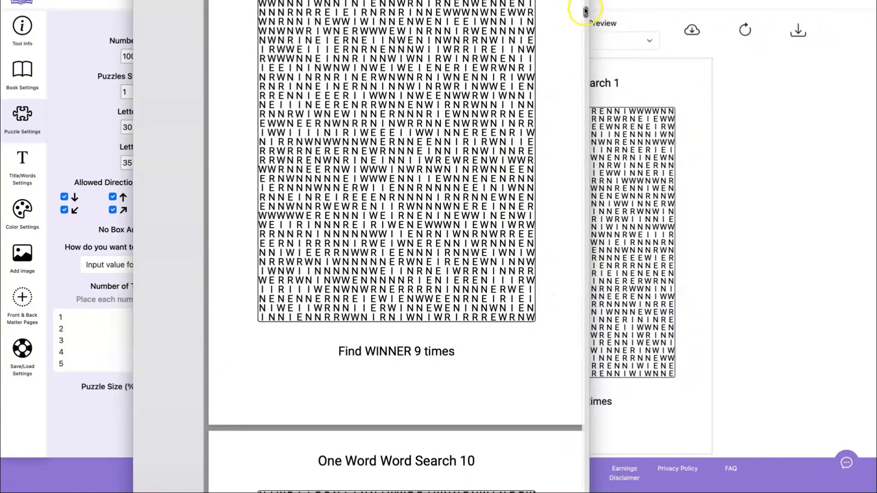
{"action": "left_click_drag", "start_coordinate": [585, 10], "coordinate": [581, 245]}
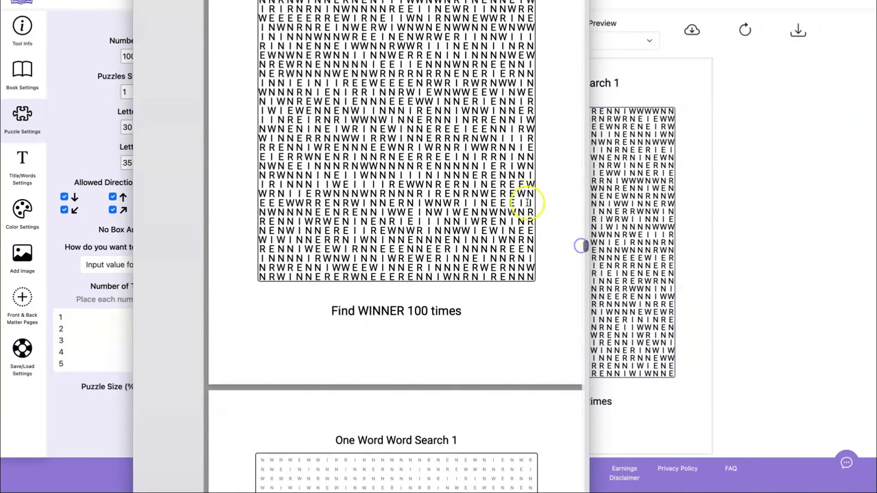
{"action": "scroll", "coordinate": [525, 201], "scroll_direction": "down", "scroll_amount": 8}
{"action": "scroll", "coordinate": [519, 122], "scroll_direction": "down", "scroll_amount": 20}
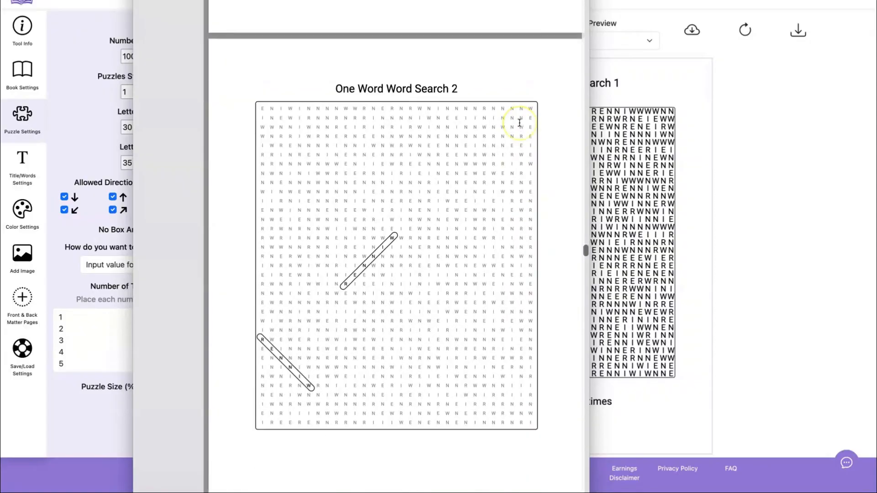
{"action": "scroll", "coordinate": [519, 122], "scroll_direction": "down", "scroll_amount": 20}
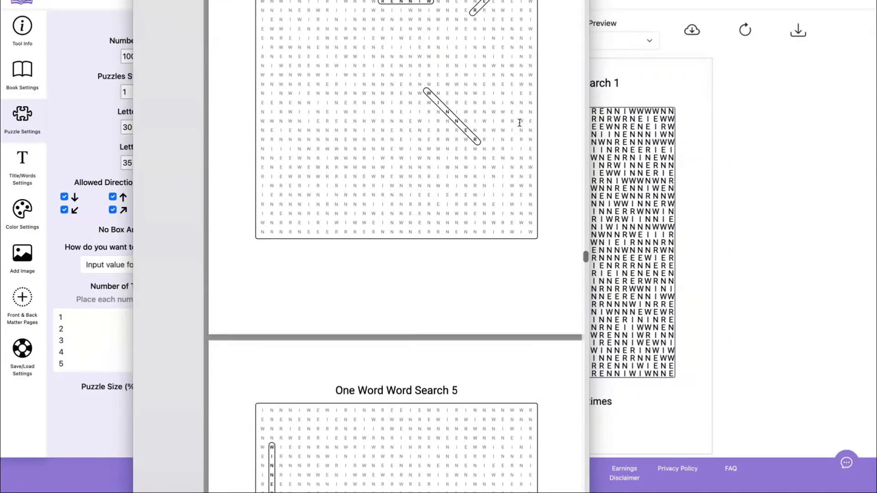
{"action": "left_click", "coordinate": [365, 106]}
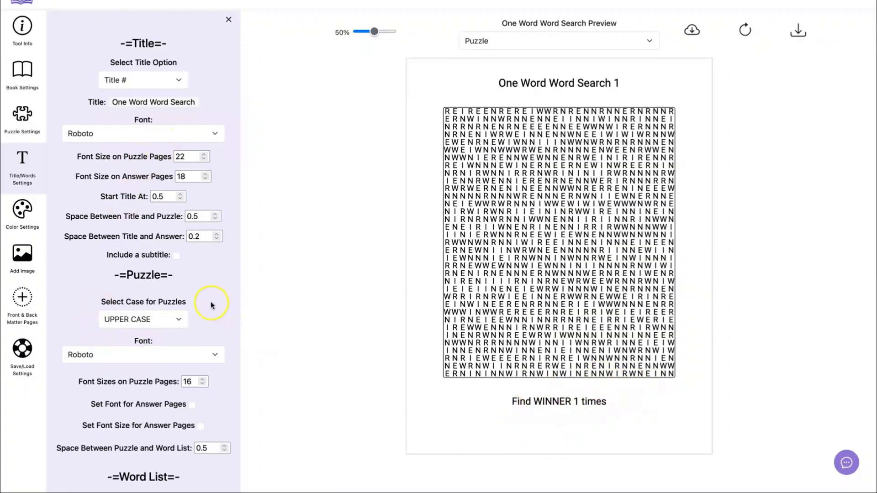
Step: Exclude the word list from the puzzle pages in the word list settings
{"action": "scroll", "coordinate": [211, 305], "scroll_direction": "down", "scroll_amount": 3}
{"action": "left_click", "coordinate": [186, 333]}
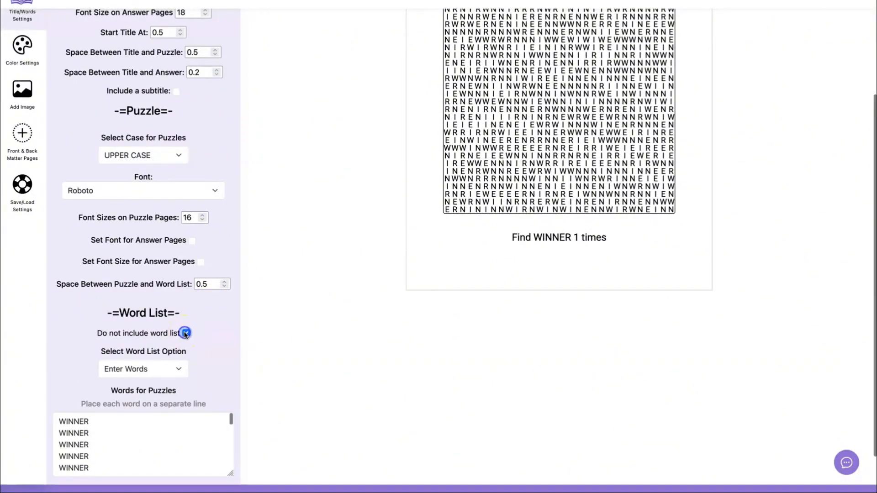
{"action": "scroll", "coordinate": [221, 247], "scroll_direction": "up", "scroll_amount": 3}
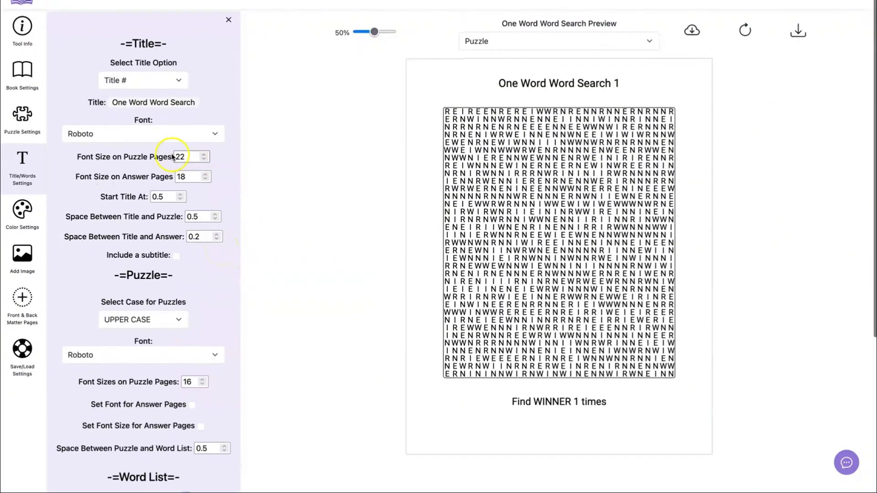
Step: Change the puzzle title to "Number of Times to find Winner:" and refresh the preview
{"action": "left_click_drag", "start_coordinate": [197, 102], "coordinate": [89, 103]}
{"action": "key", "text": "BackSpace"}
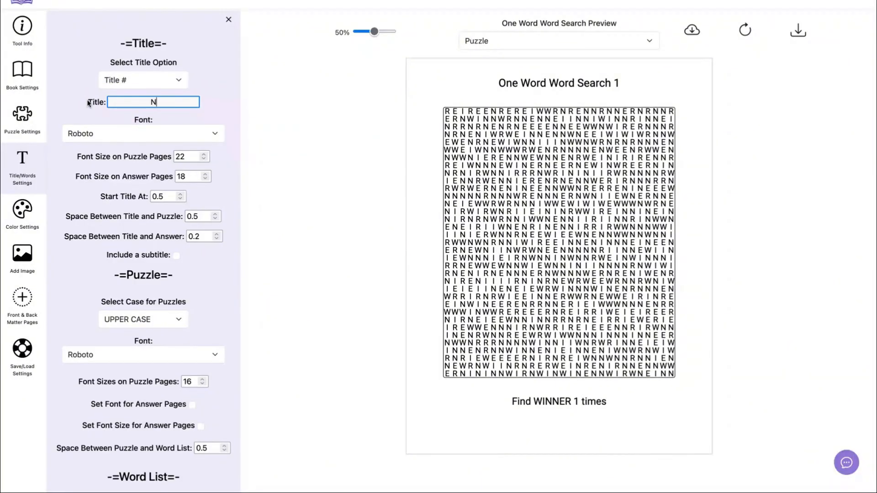
{"action": "type", "text": "Number of Times to "}
{"action": "type", "text": "find Winner:"}
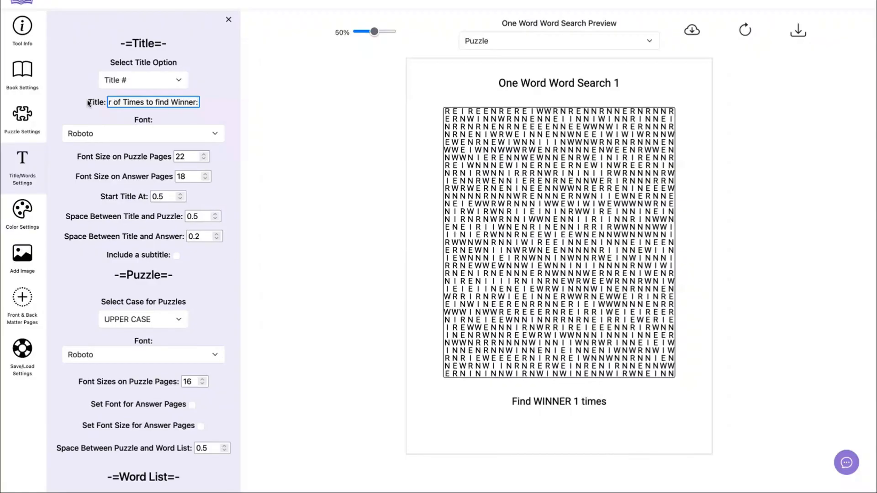
{"action": "left_click", "coordinate": [748, 28]}
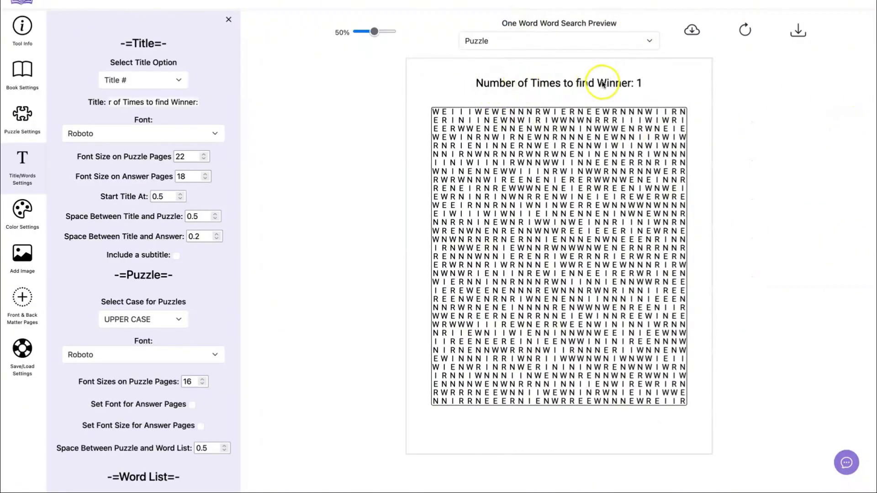
Step: Download the retitled puzzles and look through the first puzzle pages, closing the file when done
{"action": "left_click", "coordinate": [796, 31]}
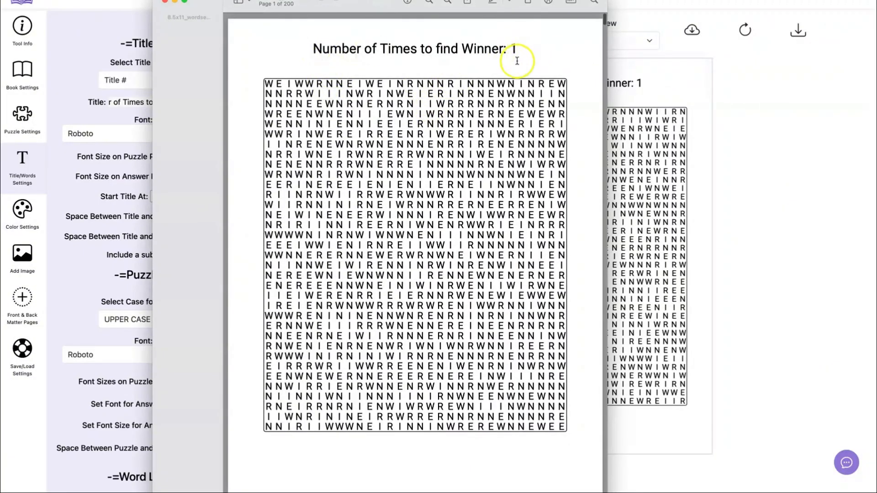
{"action": "scroll", "coordinate": [517, 61], "scroll_direction": "down", "scroll_amount": 10}
{"action": "scroll", "coordinate": [517, 61], "scroll_direction": "down", "scroll_amount": 20}
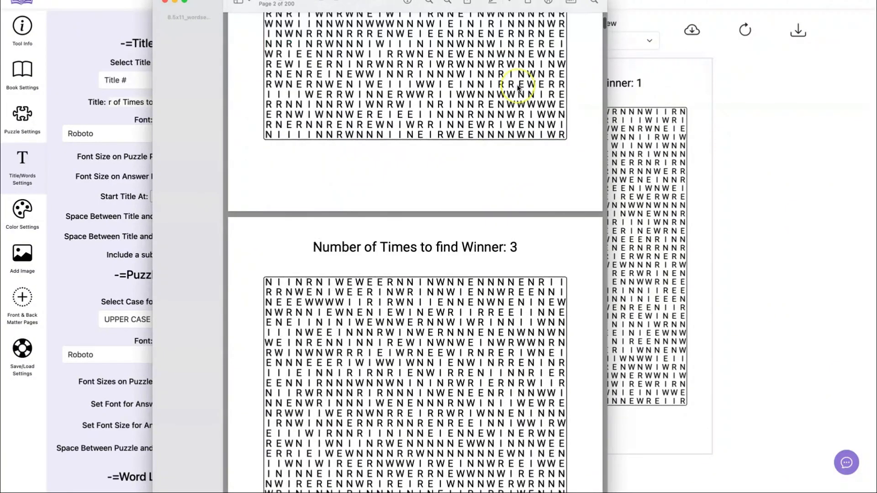
{"action": "scroll", "coordinate": [518, 84], "scroll_direction": "down", "scroll_amount": 10}
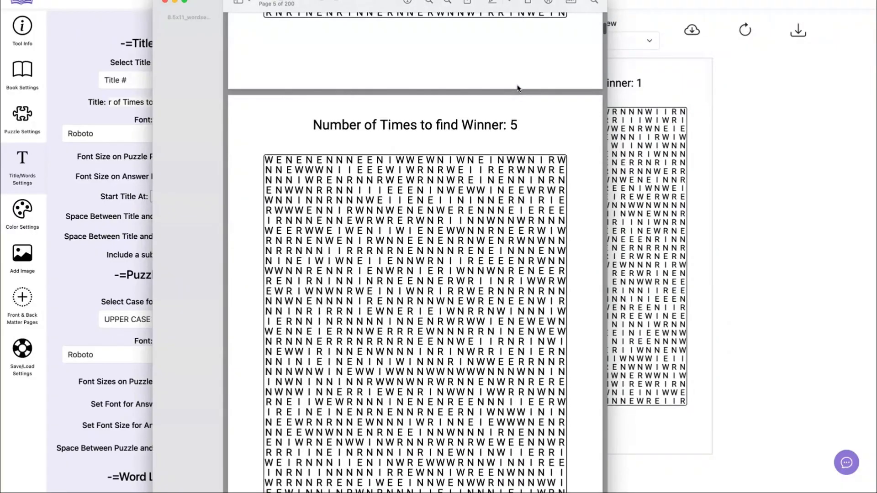
{"action": "left_click", "coordinate": [165, 2]}
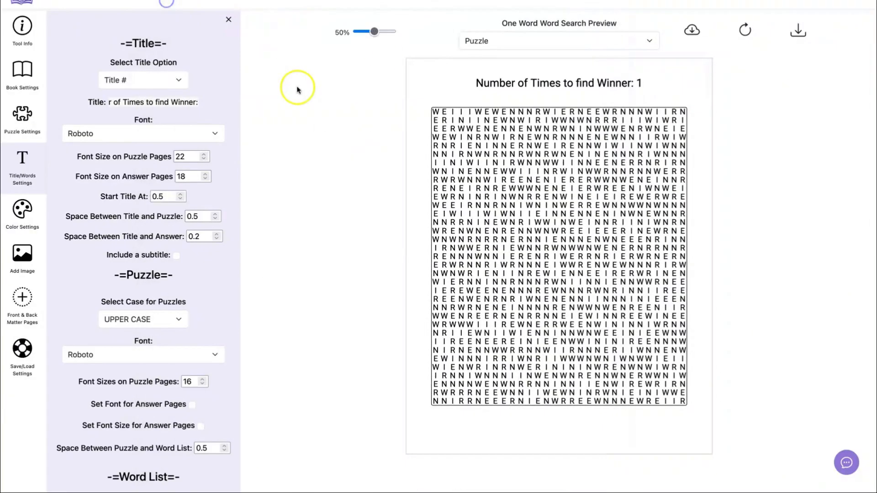
Step: Set the puzzle title back to "One Word Word Search"
{"action": "left_click", "coordinate": [156, 102]}
{"action": "triple_click", "coordinate": [156, 102]}
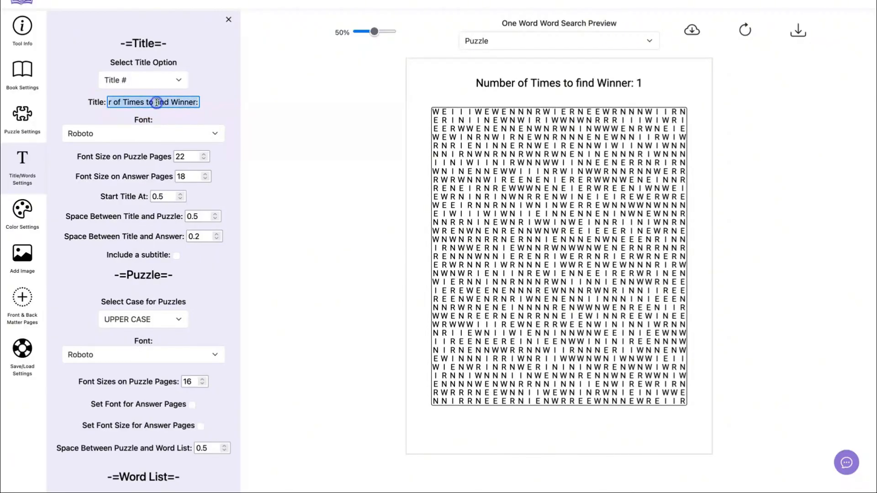
{"action": "type", "text": "One Word Word Search"}
{"action": "left_click", "coordinate": [257, 104]}
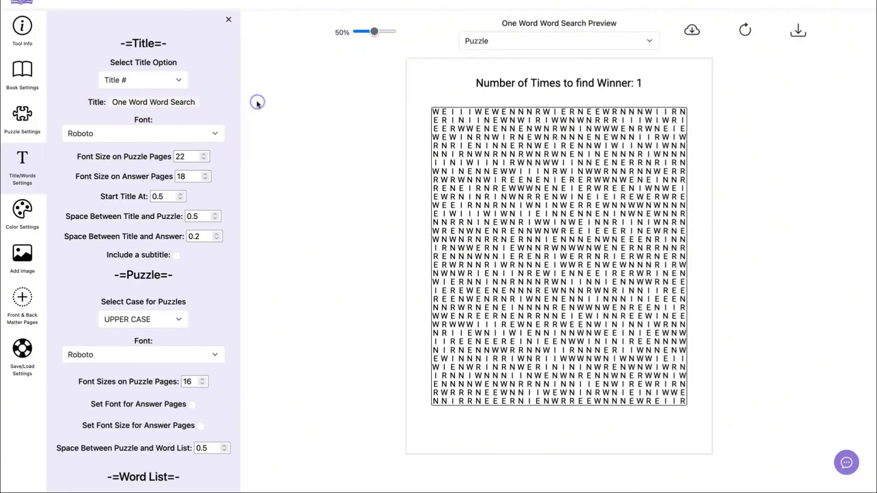
Step: Include the word list on the puzzle pages again and have AI supply its words for the book theme Knitting
{"action": "scroll", "coordinate": [175, 131], "scroll_direction": "down", "scroll_amount": 5}
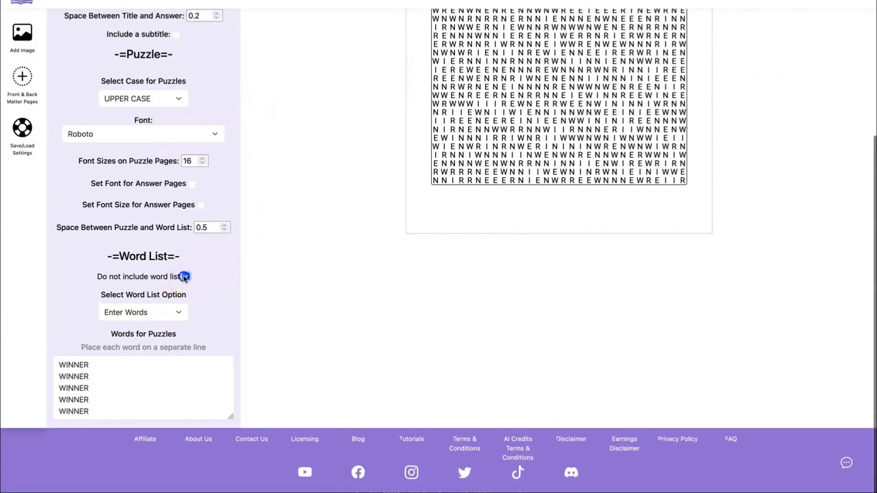
{"action": "left_click", "coordinate": [185, 278]}
{"action": "left_click", "coordinate": [178, 314]}
{"action": "left_click", "coordinate": [175, 320]}
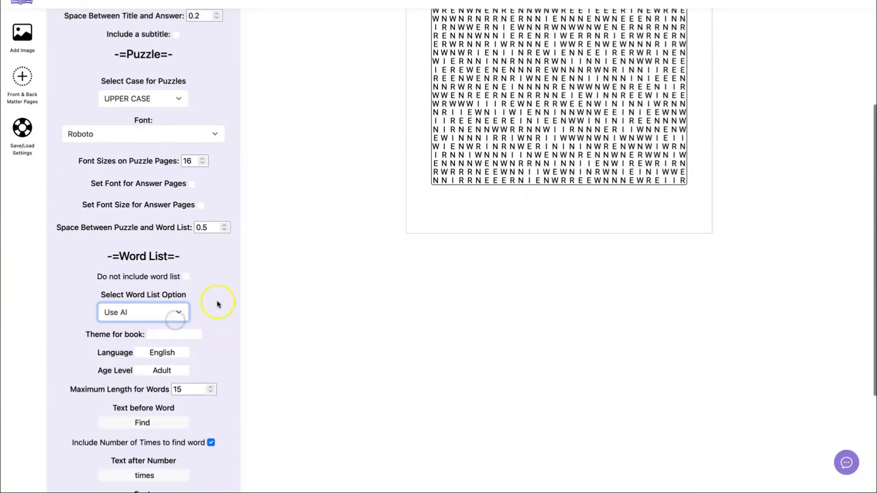
{"action": "scroll", "coordinate": [215, 275], "scroll_direction": "down", "scroll_amount": 2}
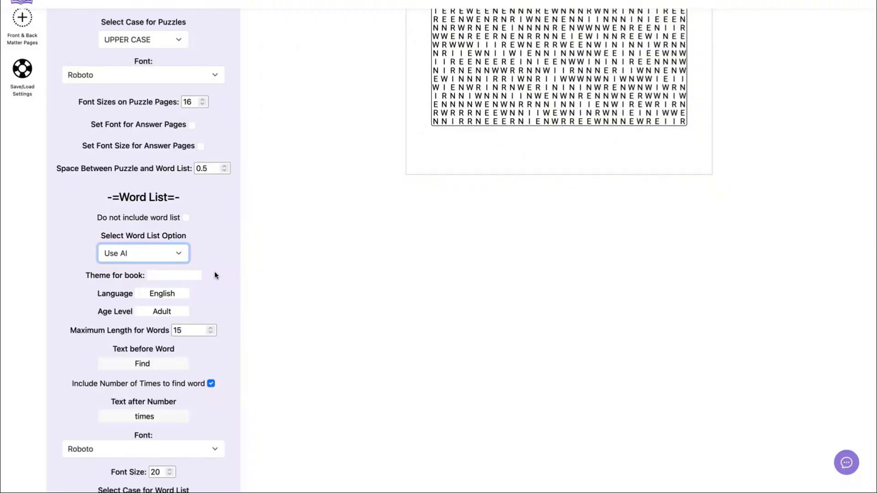
{"action": "left_click", "coordinate": [182, 273]}
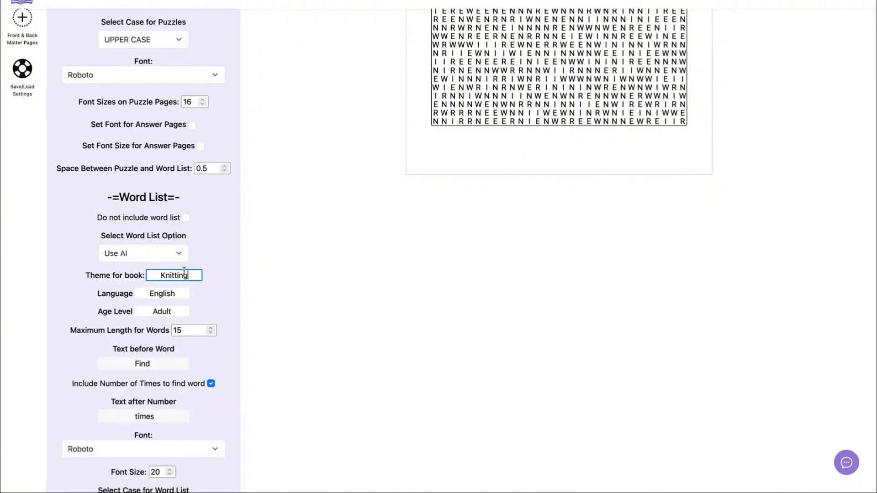
Step: Replace the text after the number in the word list with X
{"action": "scroll", "coordinate": [137, 302], "scroll_direction": "down", "scroll_amount": 3}
{"action": "double_click", "coordinate": [143, 302]}
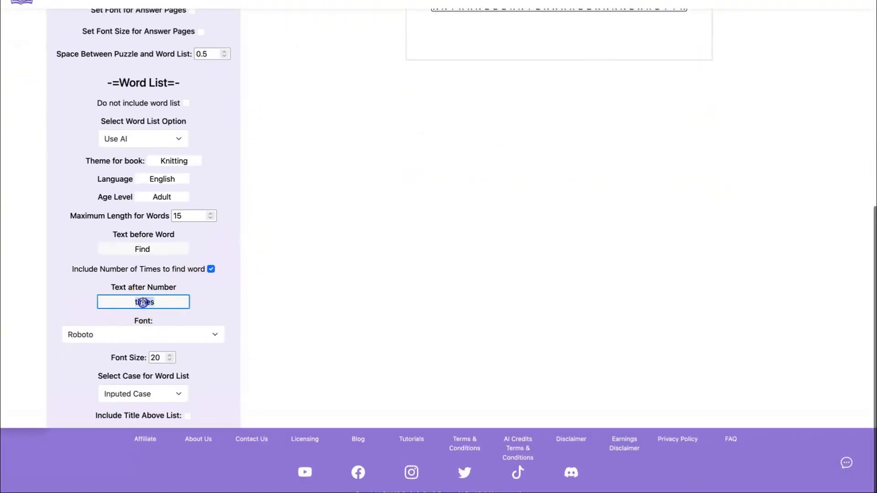
{"action": "key", "text": "BackSpace"}
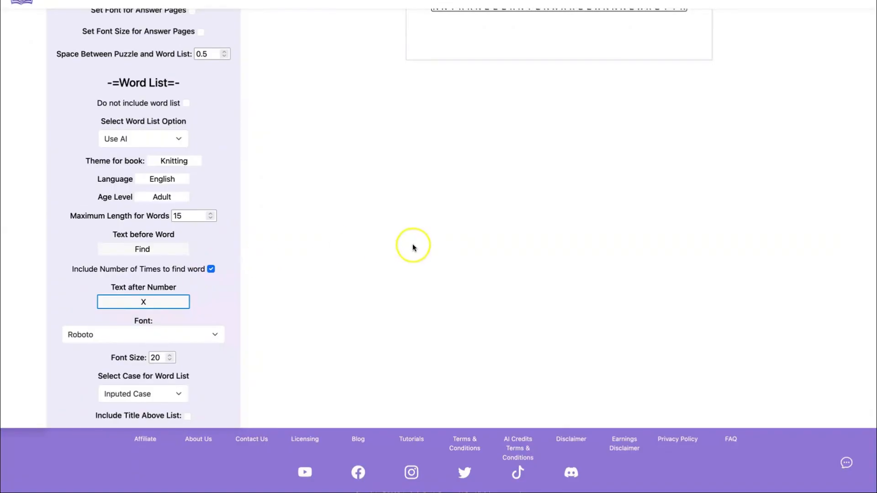
{"action": "left_click", "coordinate": [413, 248]}
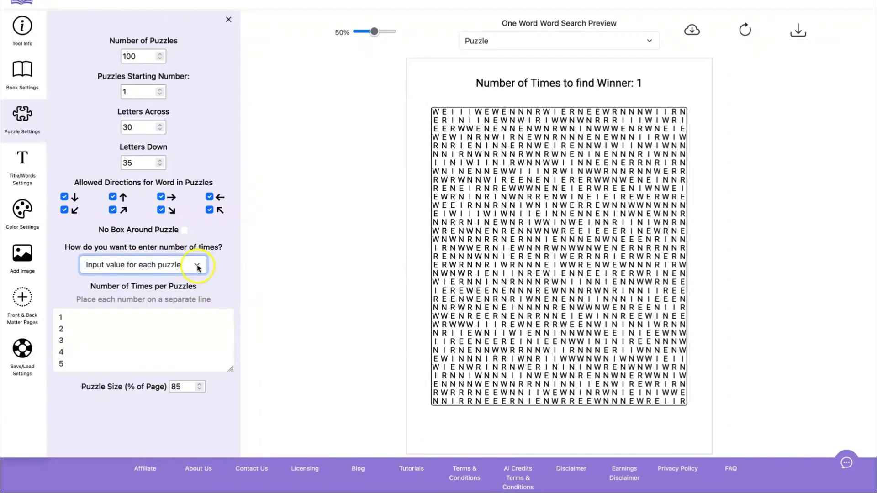
Step: Switch the number of times to a range for all puzzles and set its minimum to 1
{"action": "left_click", "coordinate": [197, 261]}
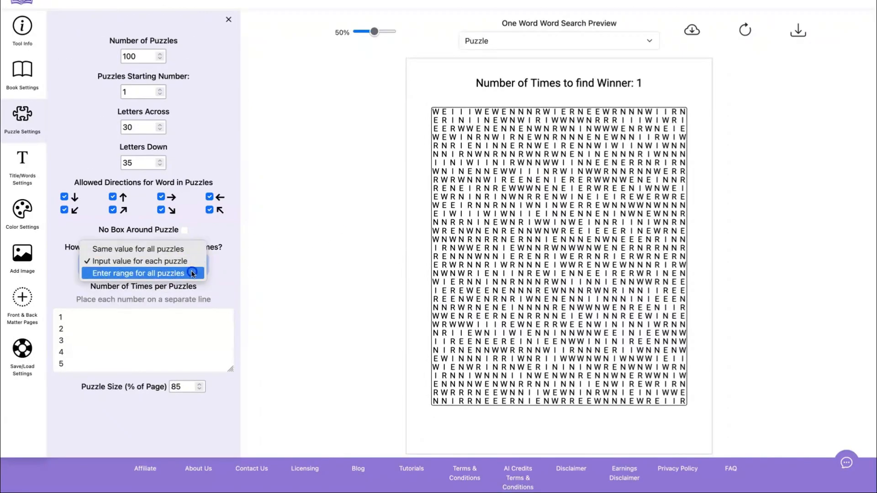
{"action": "left_click", "coordinate": [192, 274]}
{"action": "left_click", "coordinate": [142, 302]}
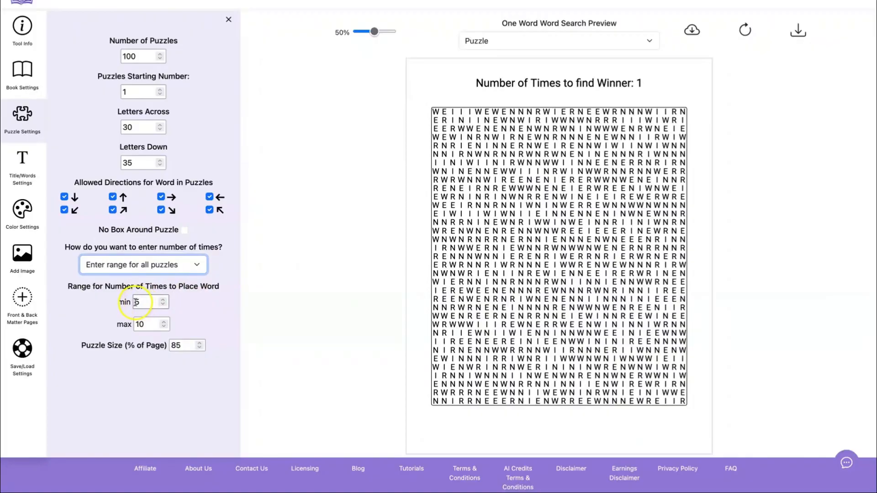
{"action": "left_click_drag", "start_coordinate": [142, 302], "coordinate": [133, 302]}
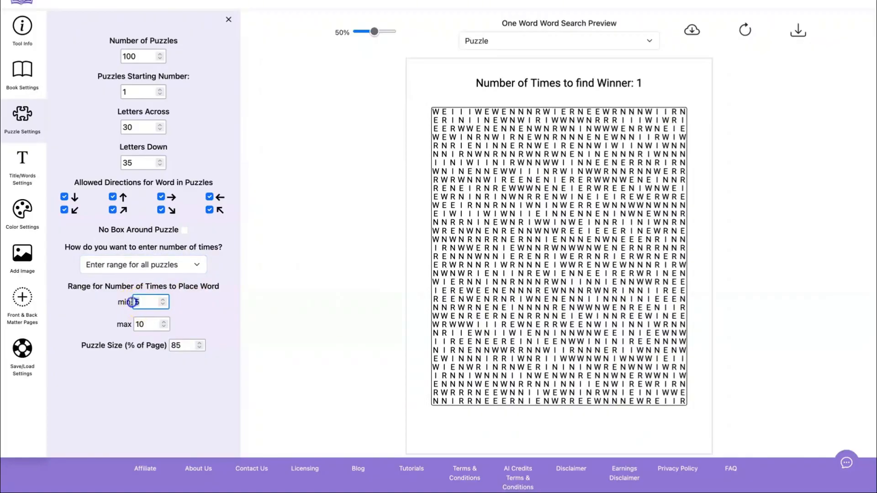
{"action": "left_click", "coordinate": [197, 308]}
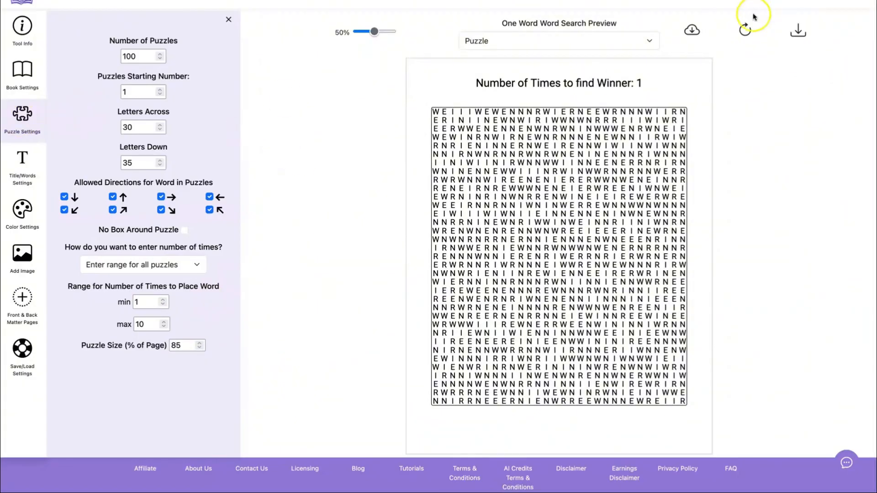
Step: Download the Knitting puzzles and look through the first puzzle pages with their word lines
{"action": "left_click", "coordinate": [798, 31]}
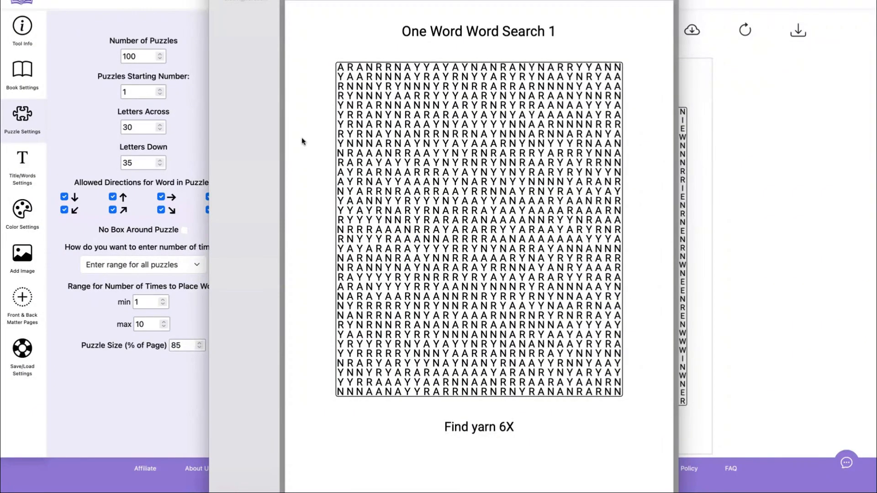
{"action": "scroll", "coordinate": [301, 137], "scroll_direction": "down", "scroll_amount": 9}
{"action": "scroll", "coordinate": [302, 137], "scroll_direction": "down", "scroll_amount": 20}
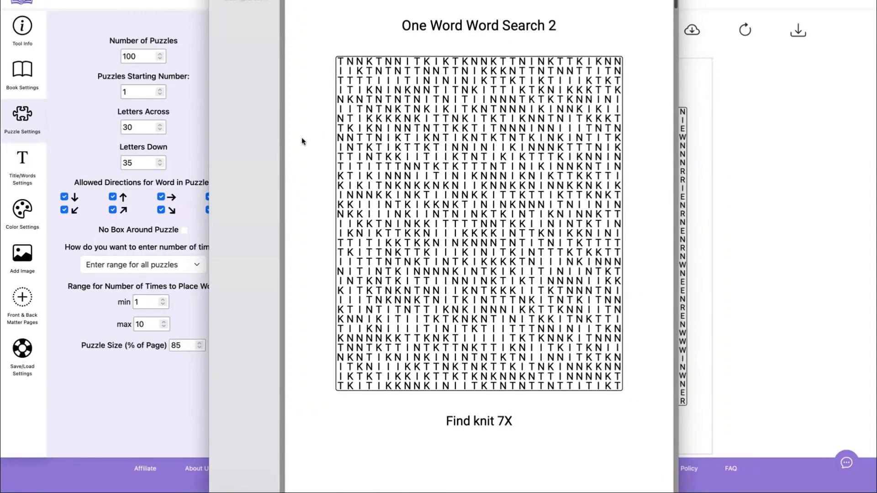
{"action": "scroll", "coordinate": [301, 137], "scroll_direction": "down", "scroll_amount": 20}
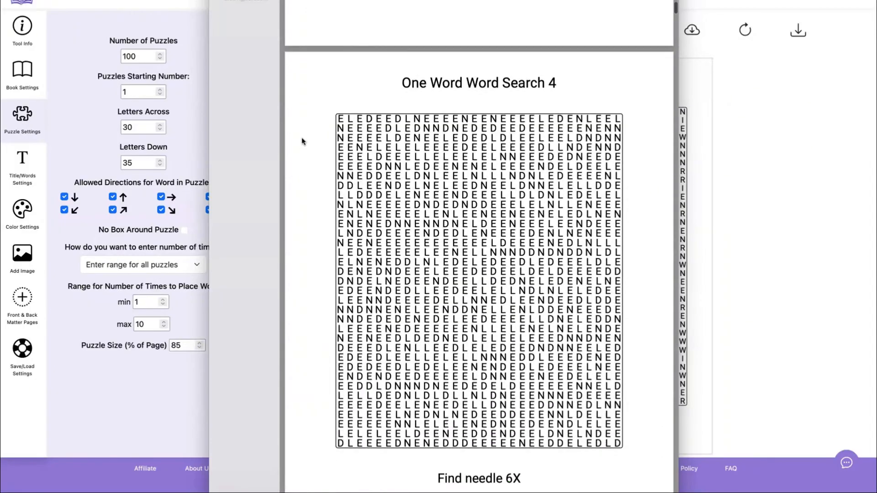
{"action": "scroll", "coordinate": [302, 138], "scroll_direction": "down", "scroll_amount": 20}
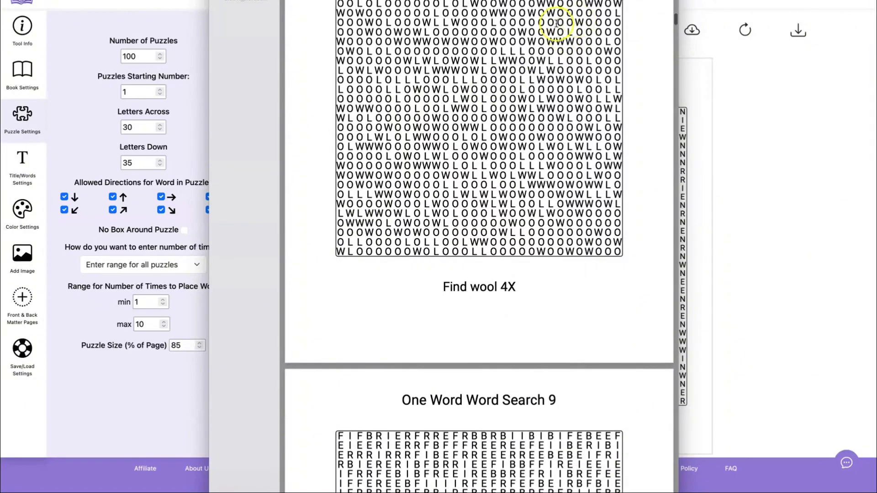
Step: Jump ahead to the answer pages of the downloaded file and examine the circled solutions
{"action": "left_click_drag", "start_coordinate": [675, 15], "coordinate": [670, 274]}
{"action": "scroll", "coordinate": [572, 54], "scroll_direction": "down", "scroll_amount": 15}
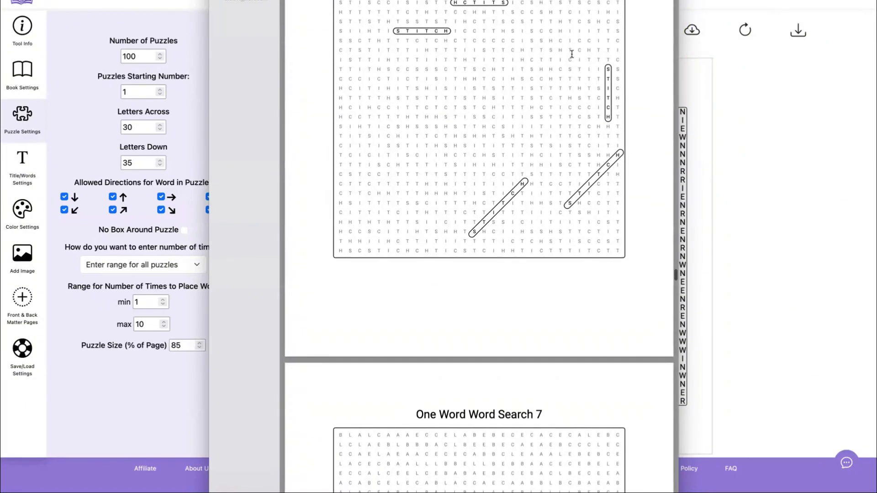
{"action": "scroll", "coordinate": [572, 54], "scroll_direction": "down", "scroll_amount": 20}
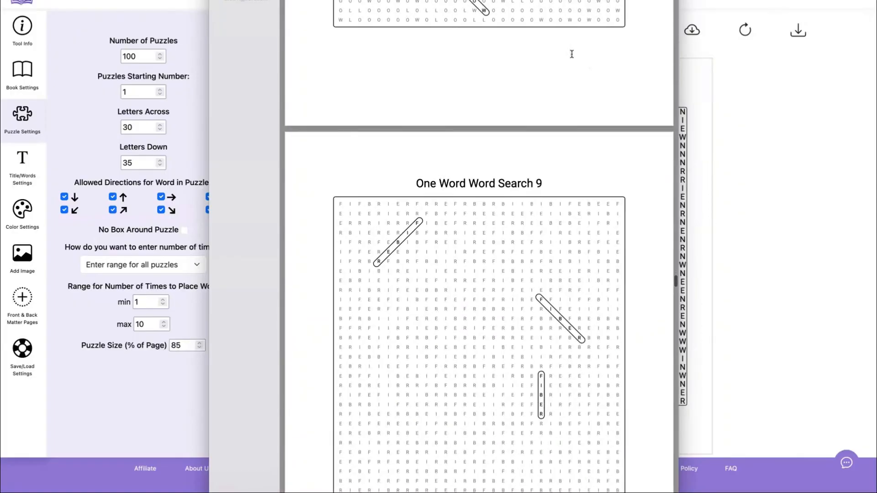
{"action": "scroll", "coordinate": [572, 54], "scroll_direction": "down", "scroll_amount": 20}
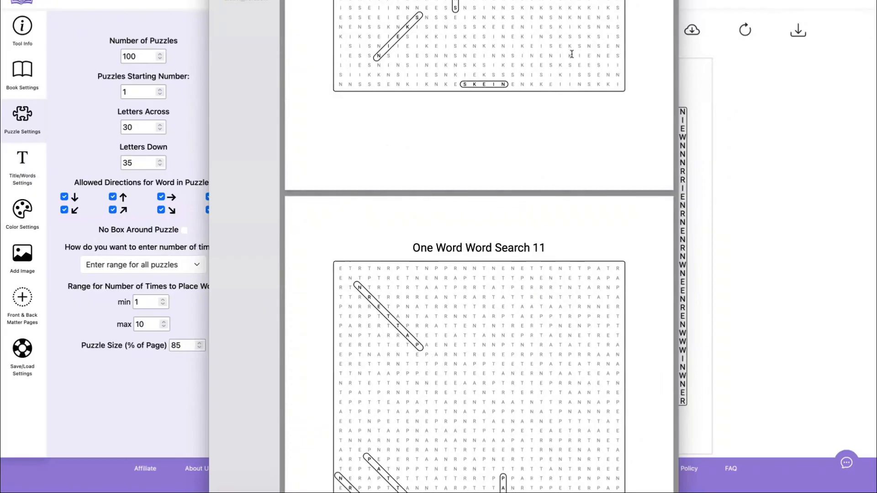
{"action": "scroll", "coordinate": [571, 54], "scroll_direction": "down", "scroll_amount": 3}
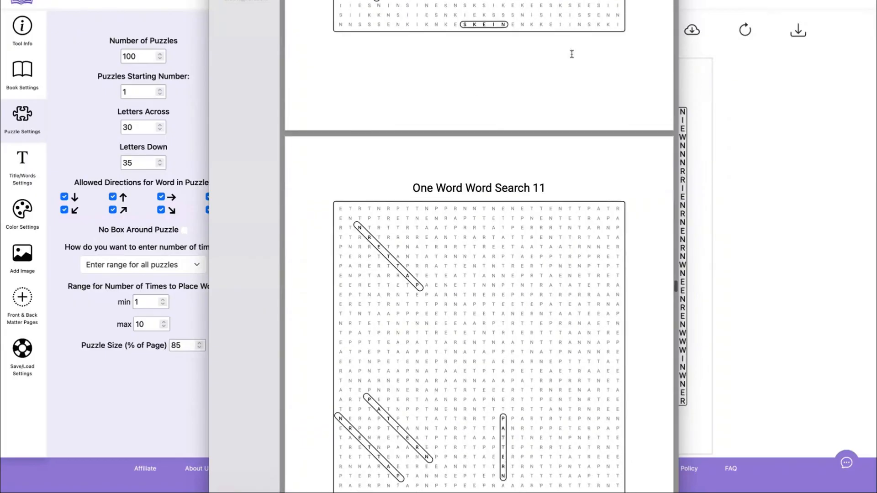